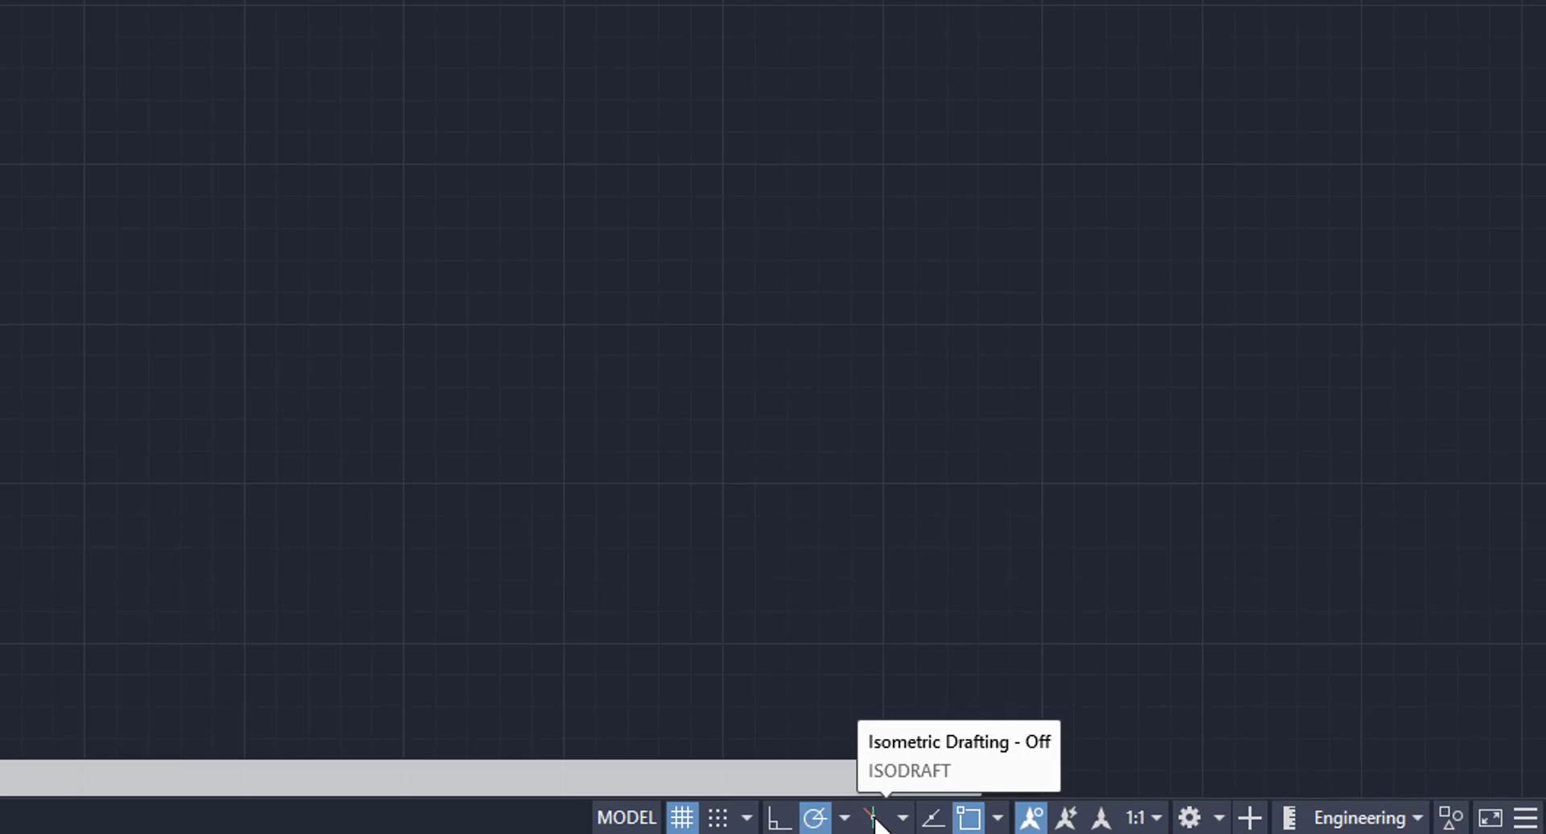
Turn on isometric drafting in the left isoplane and check the running object snap modes, including Quadrant.
click(874, 819)
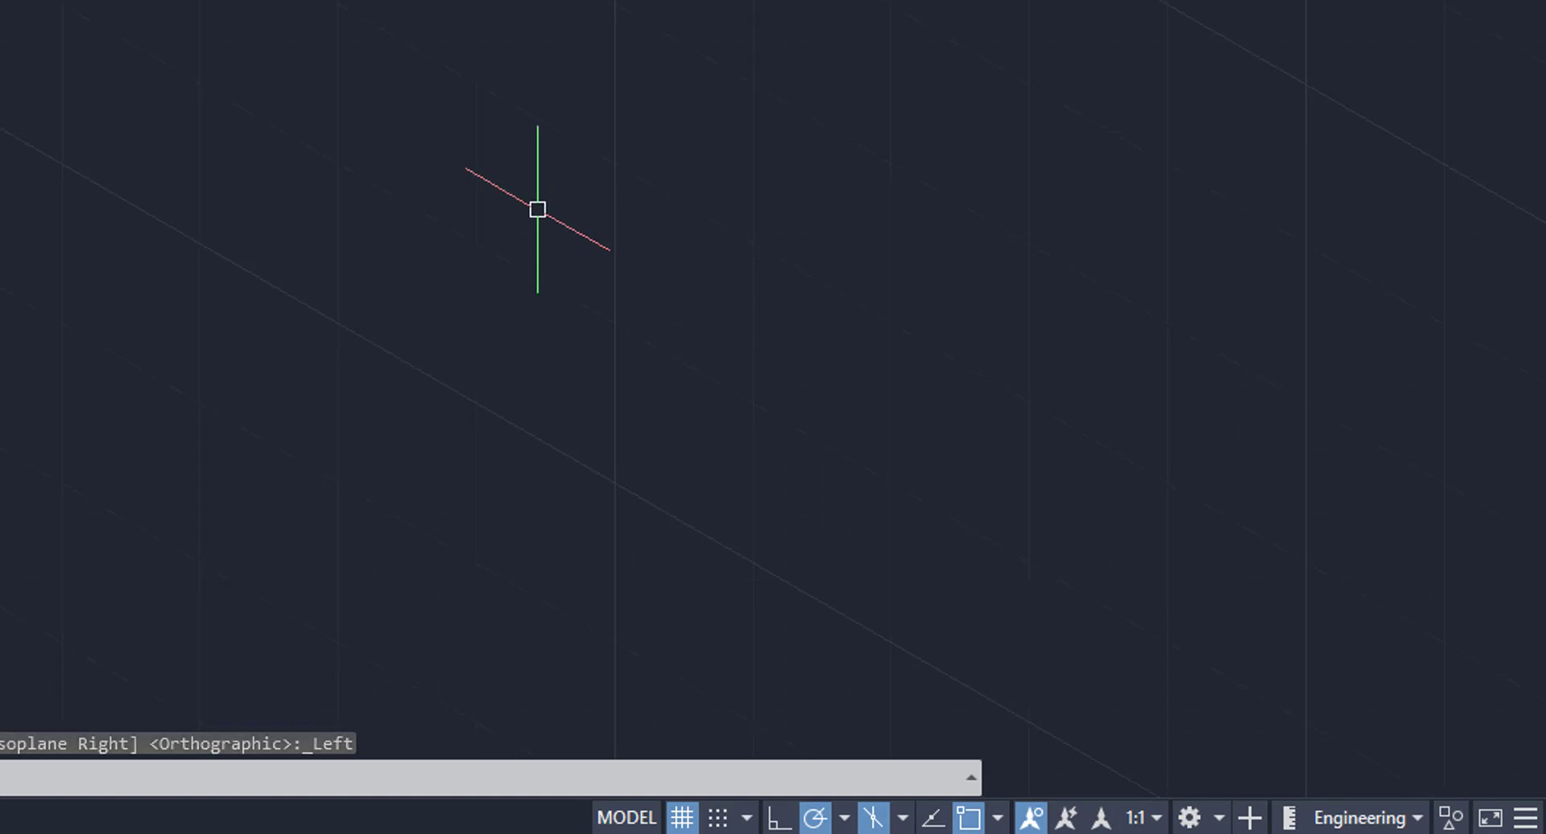
click(998, 818)
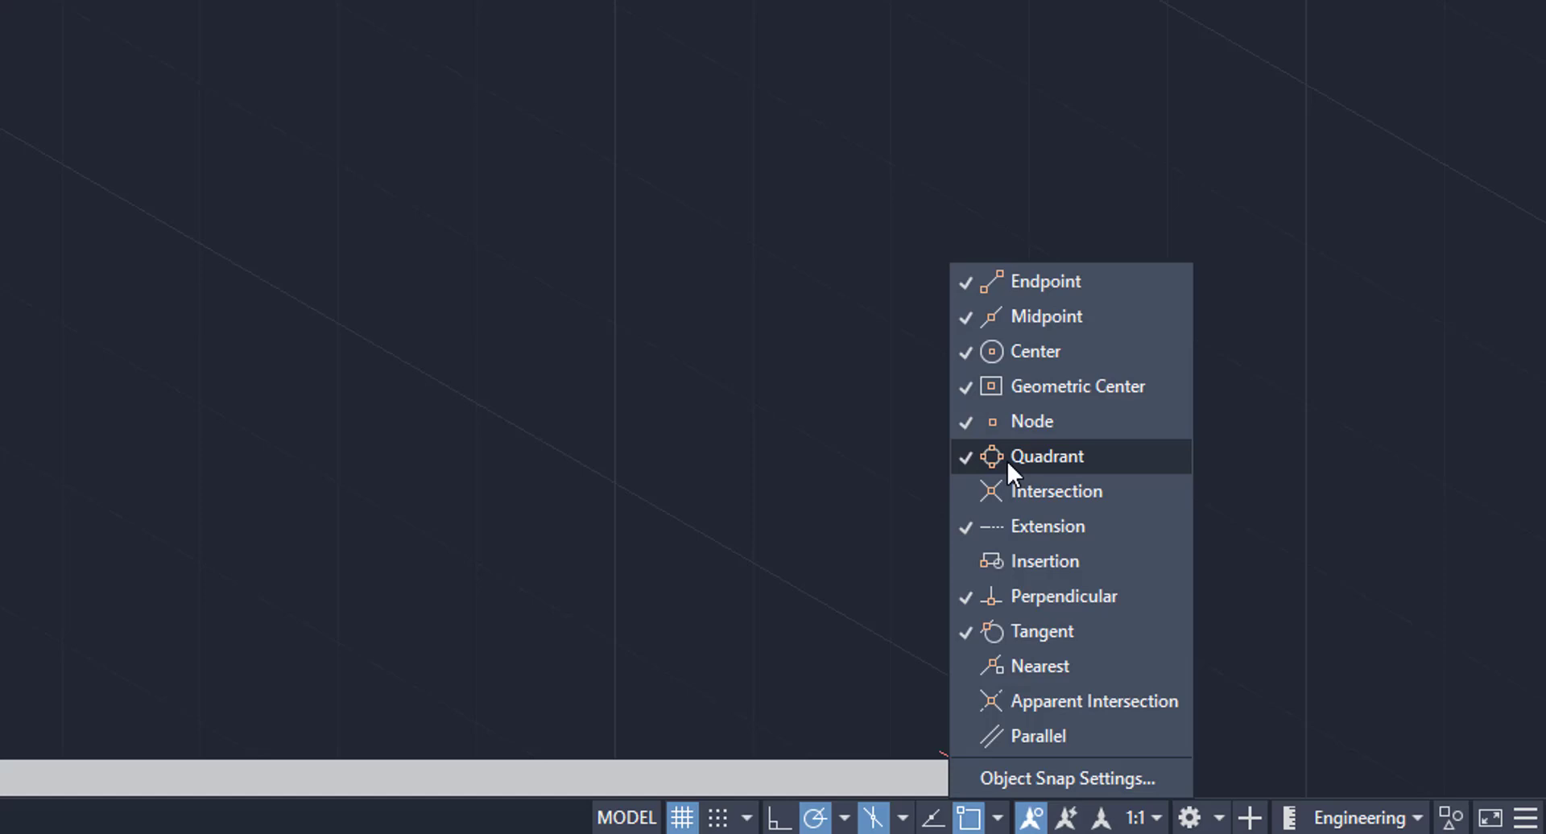
click(1029, 455)
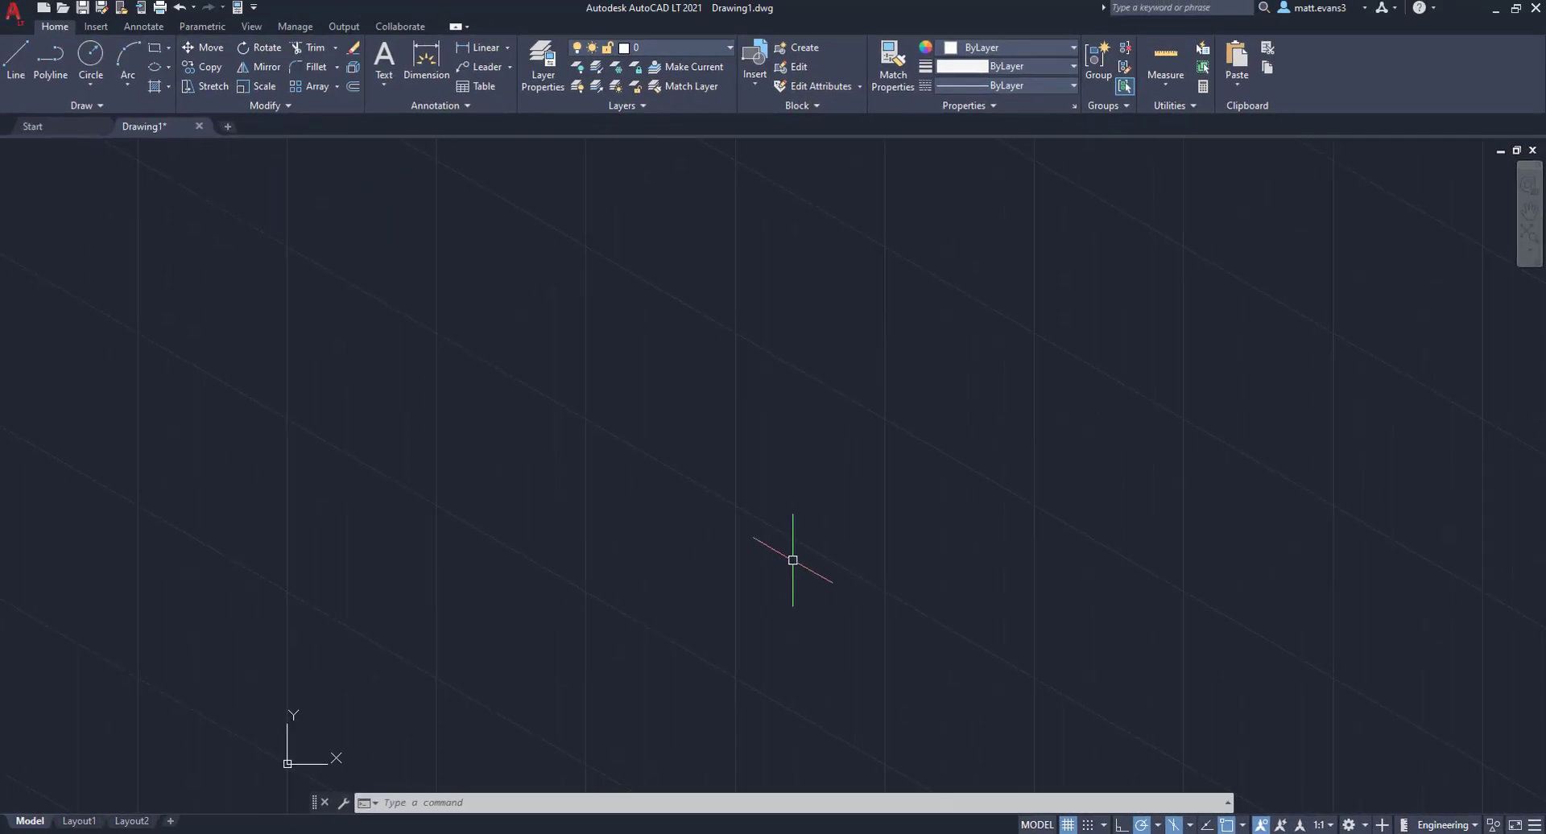
Draw a closed isometric square with 3" sides in the left isoplane, using vertical and 330° lines.
scroll(815, 496, down, 2)
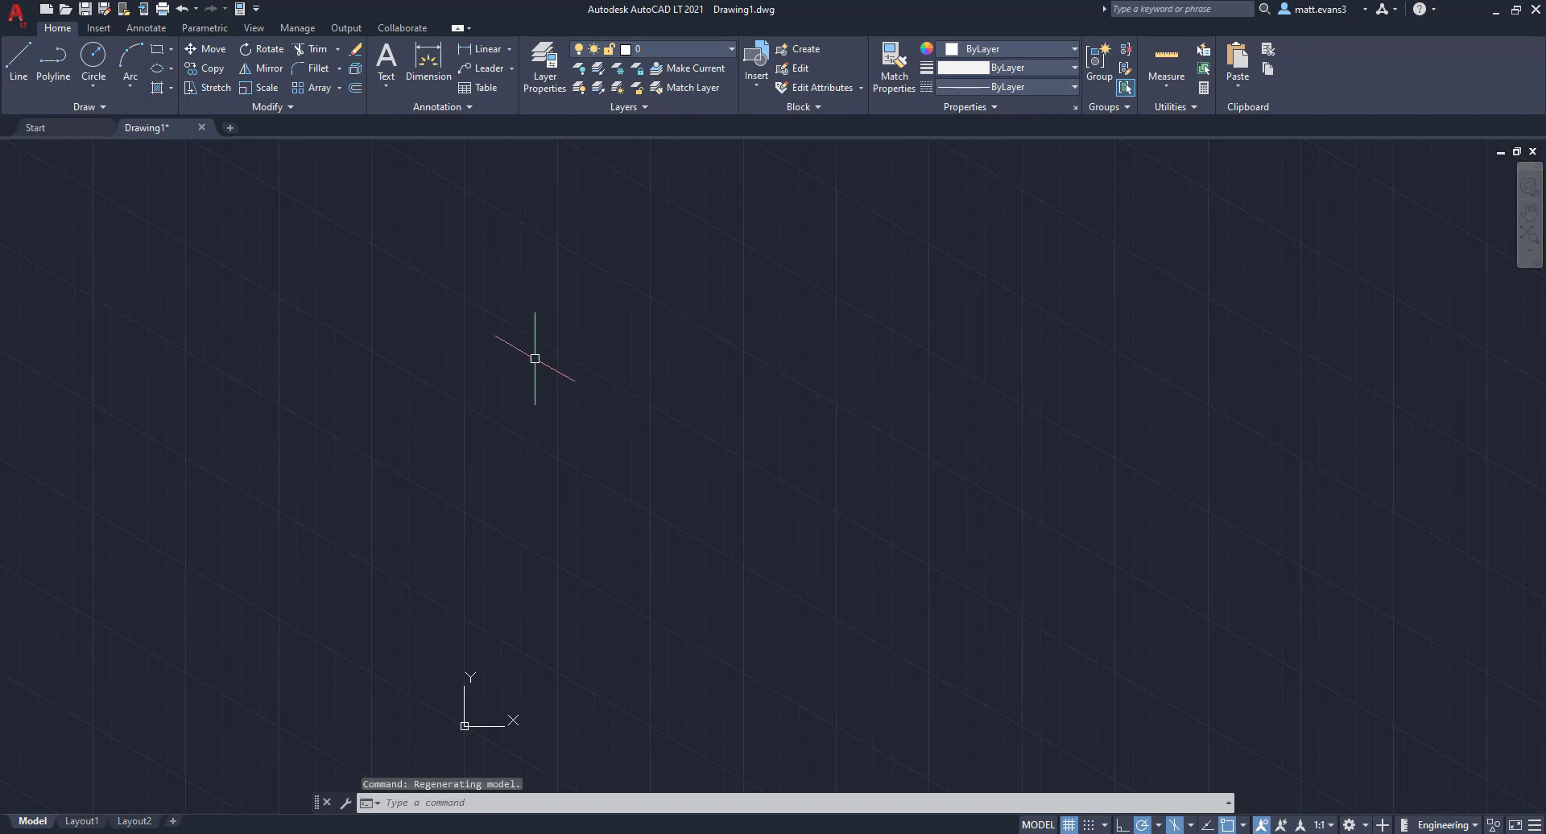
click(18, 60)
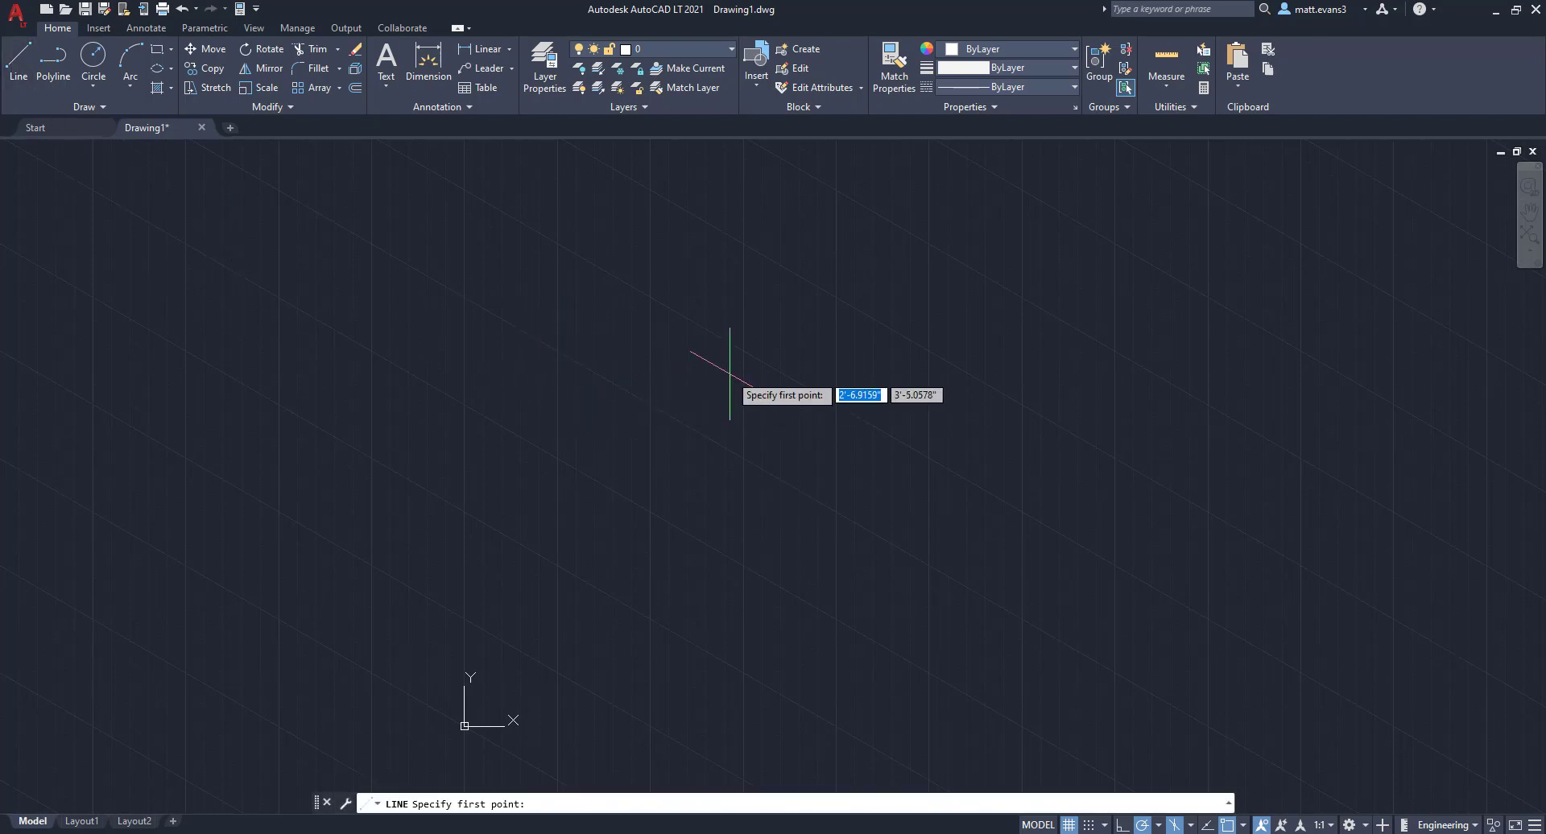
scroll(725, 362, up, 3)
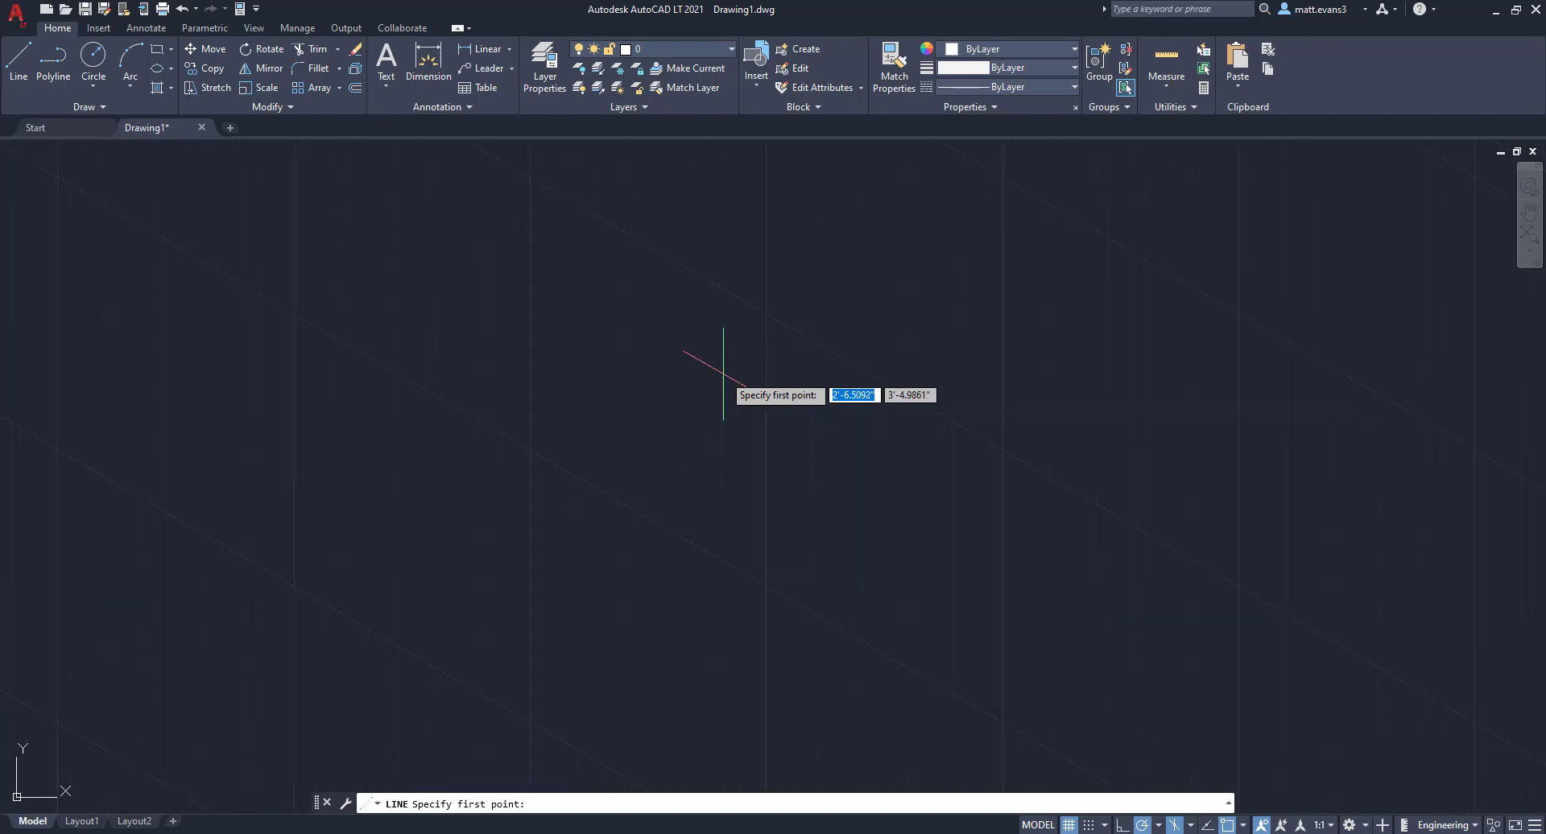
click(633, 314)
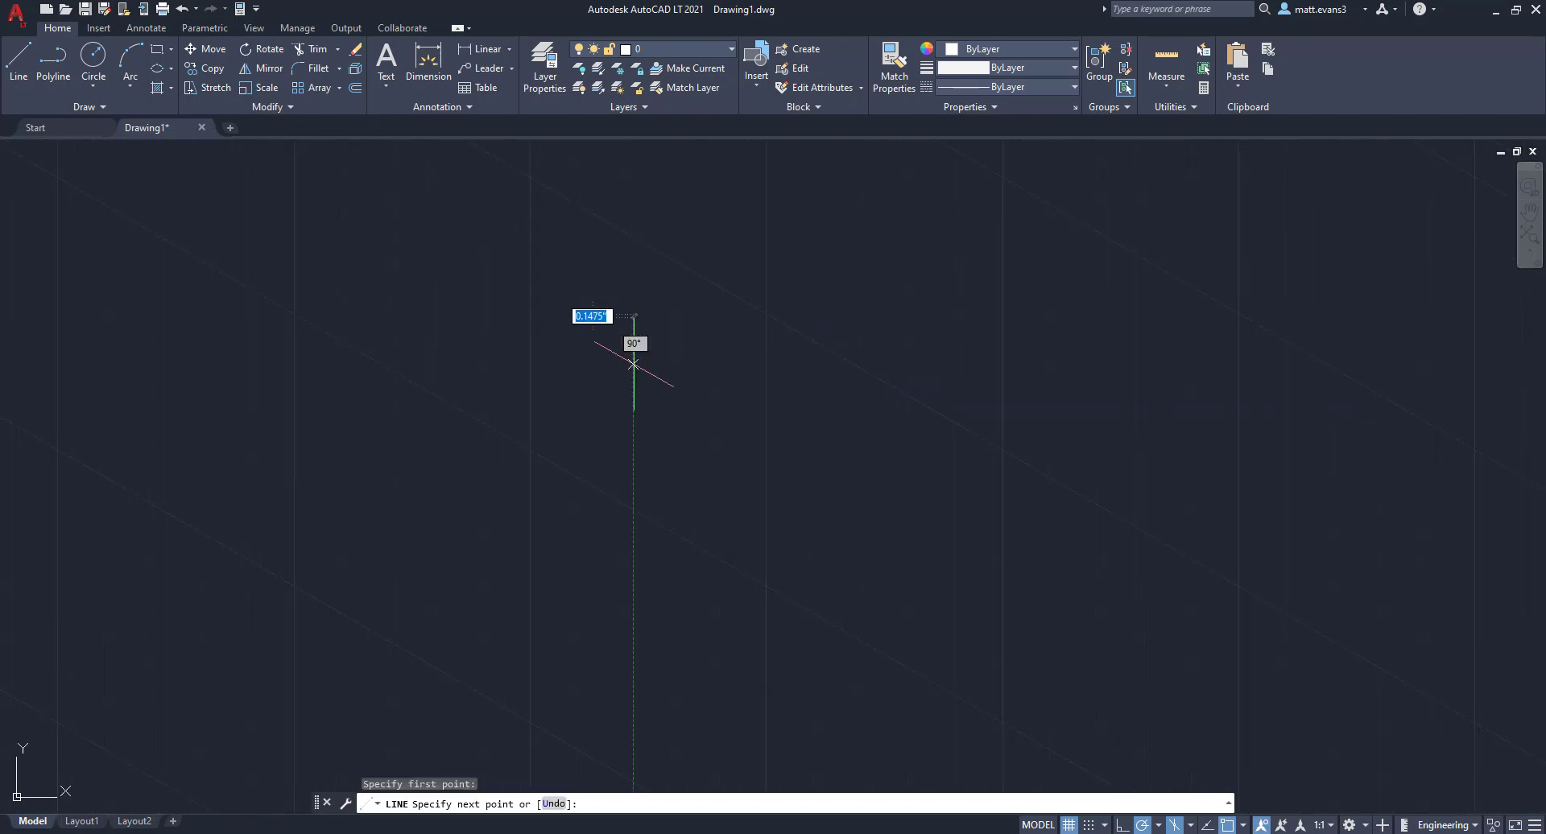
text(3")
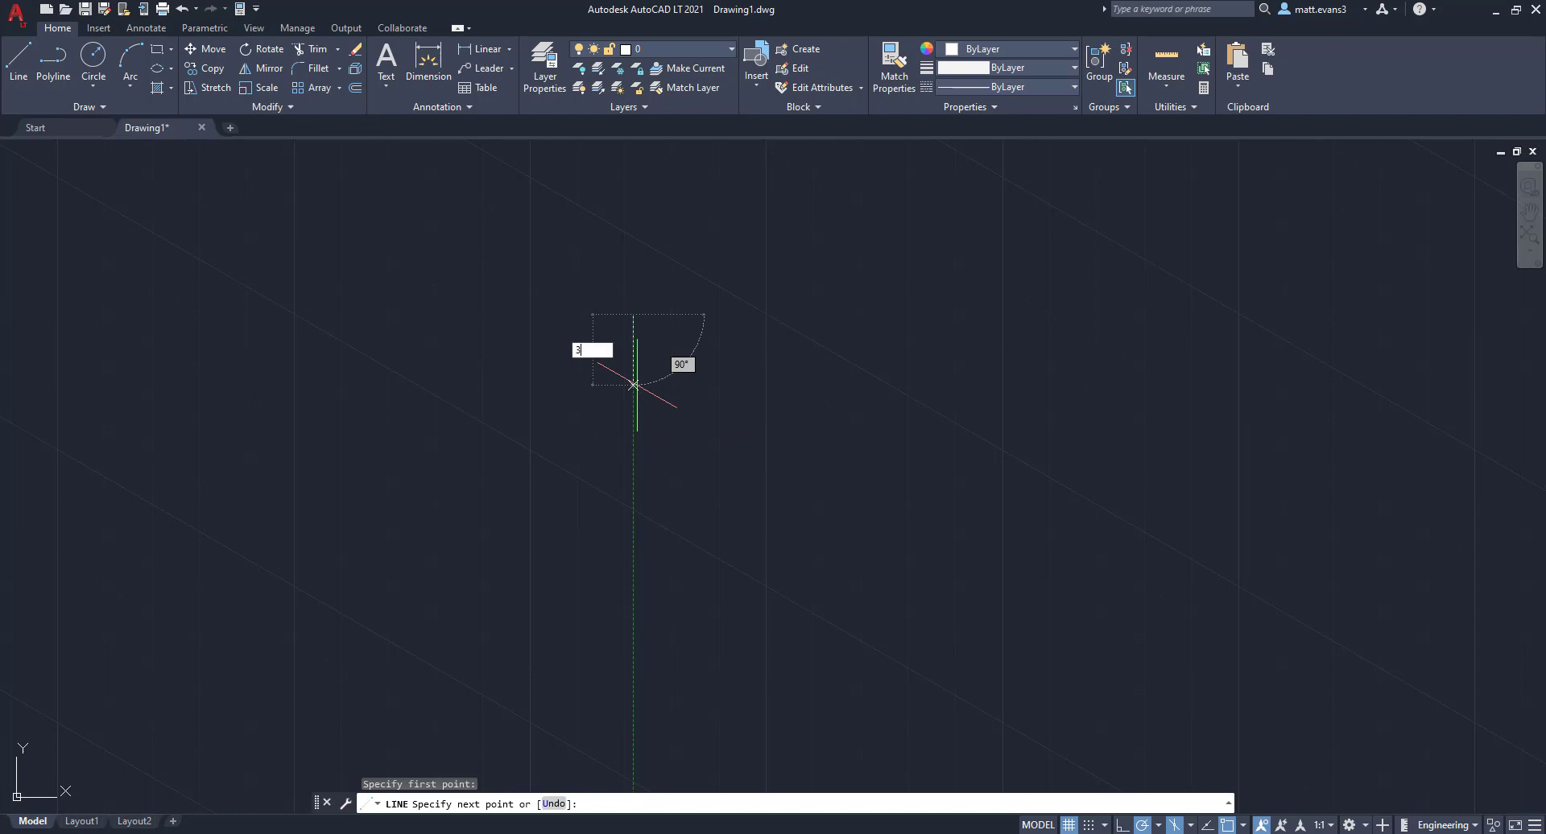
key(Return)
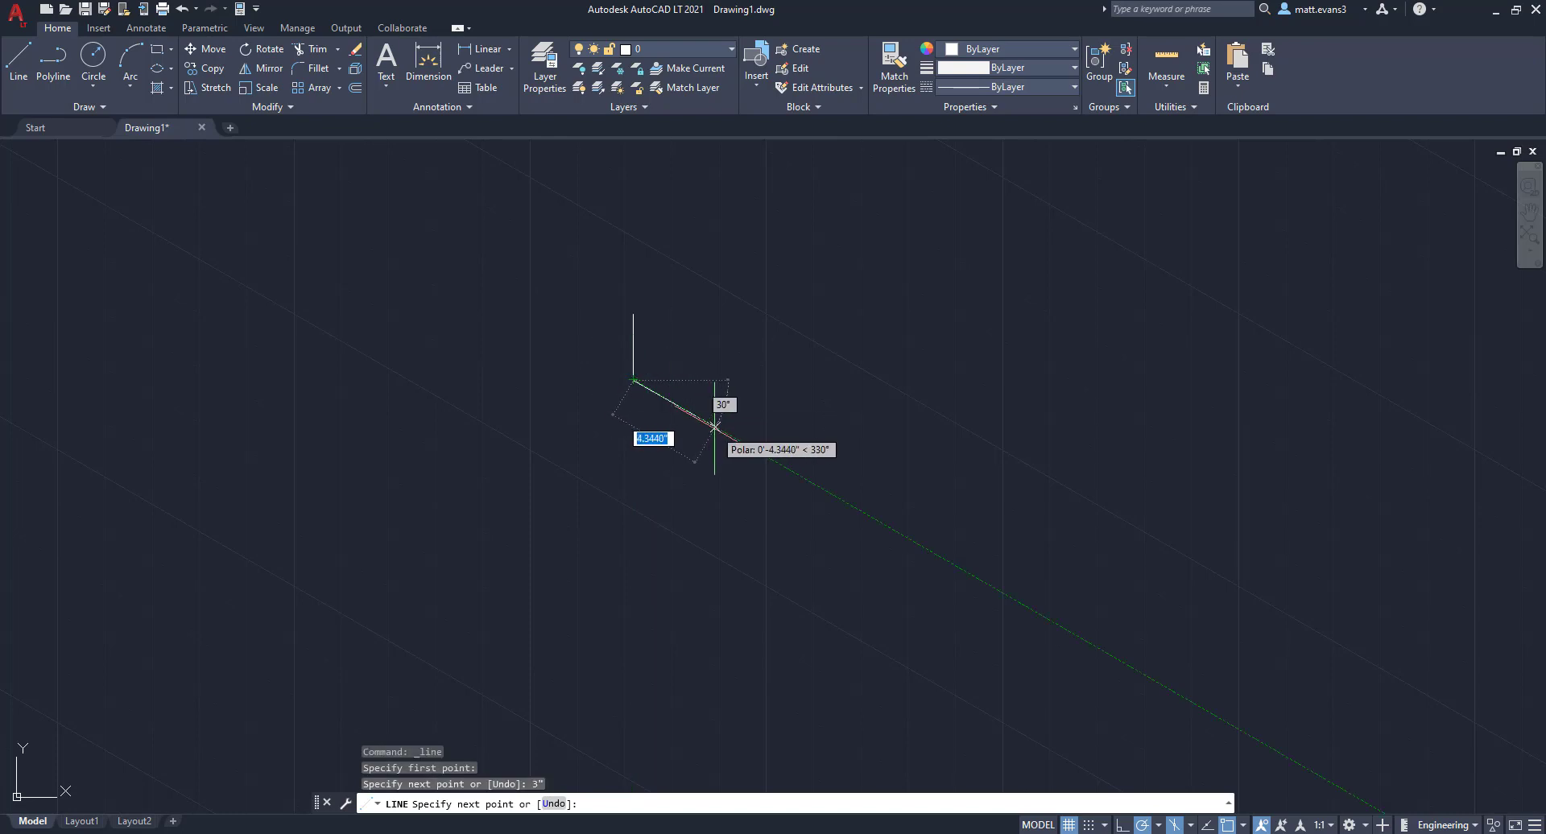
text(3")
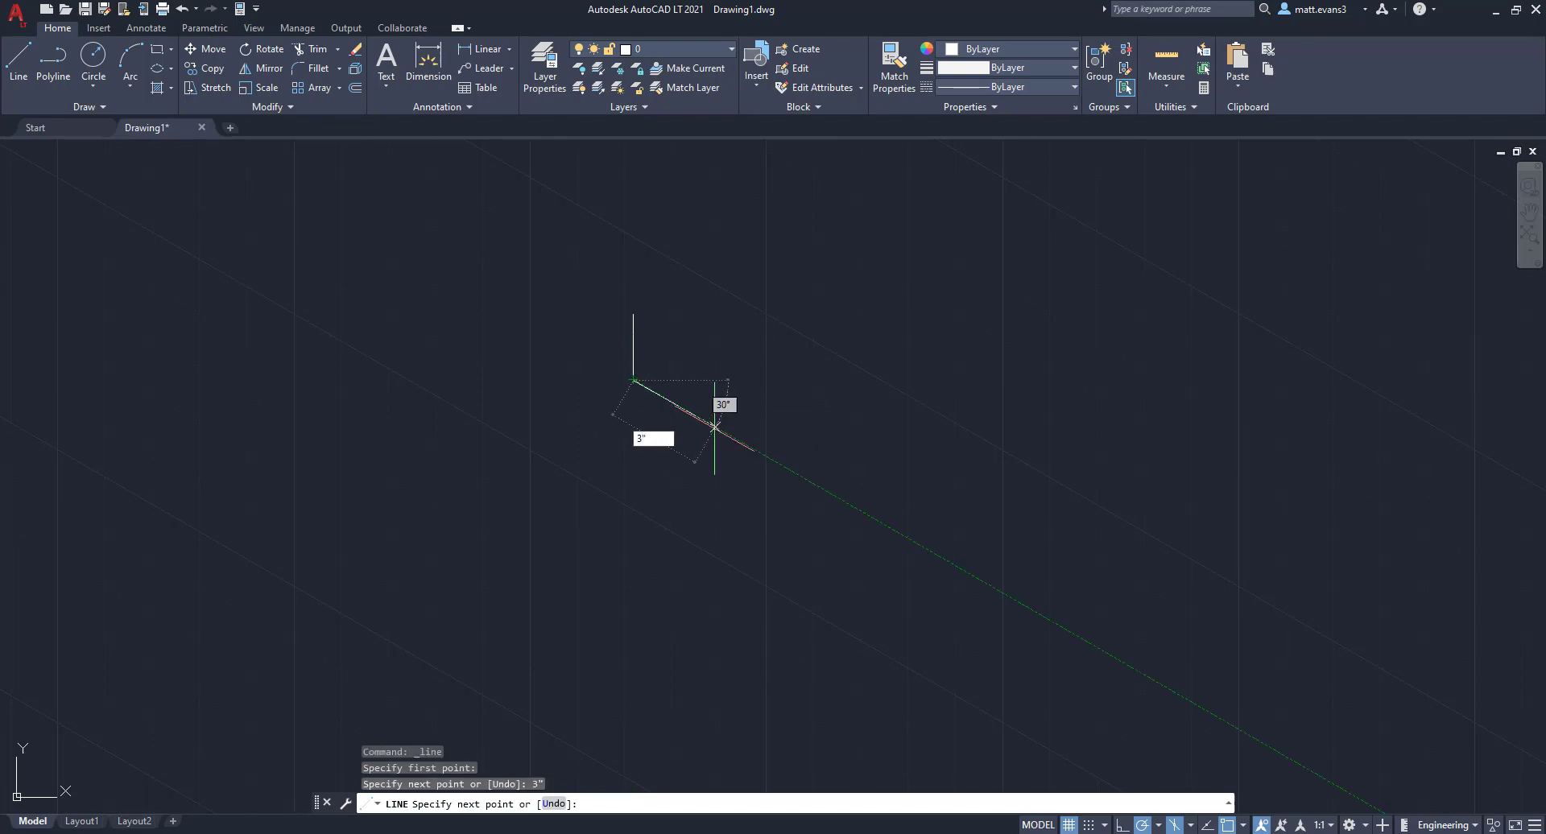
key(Return)
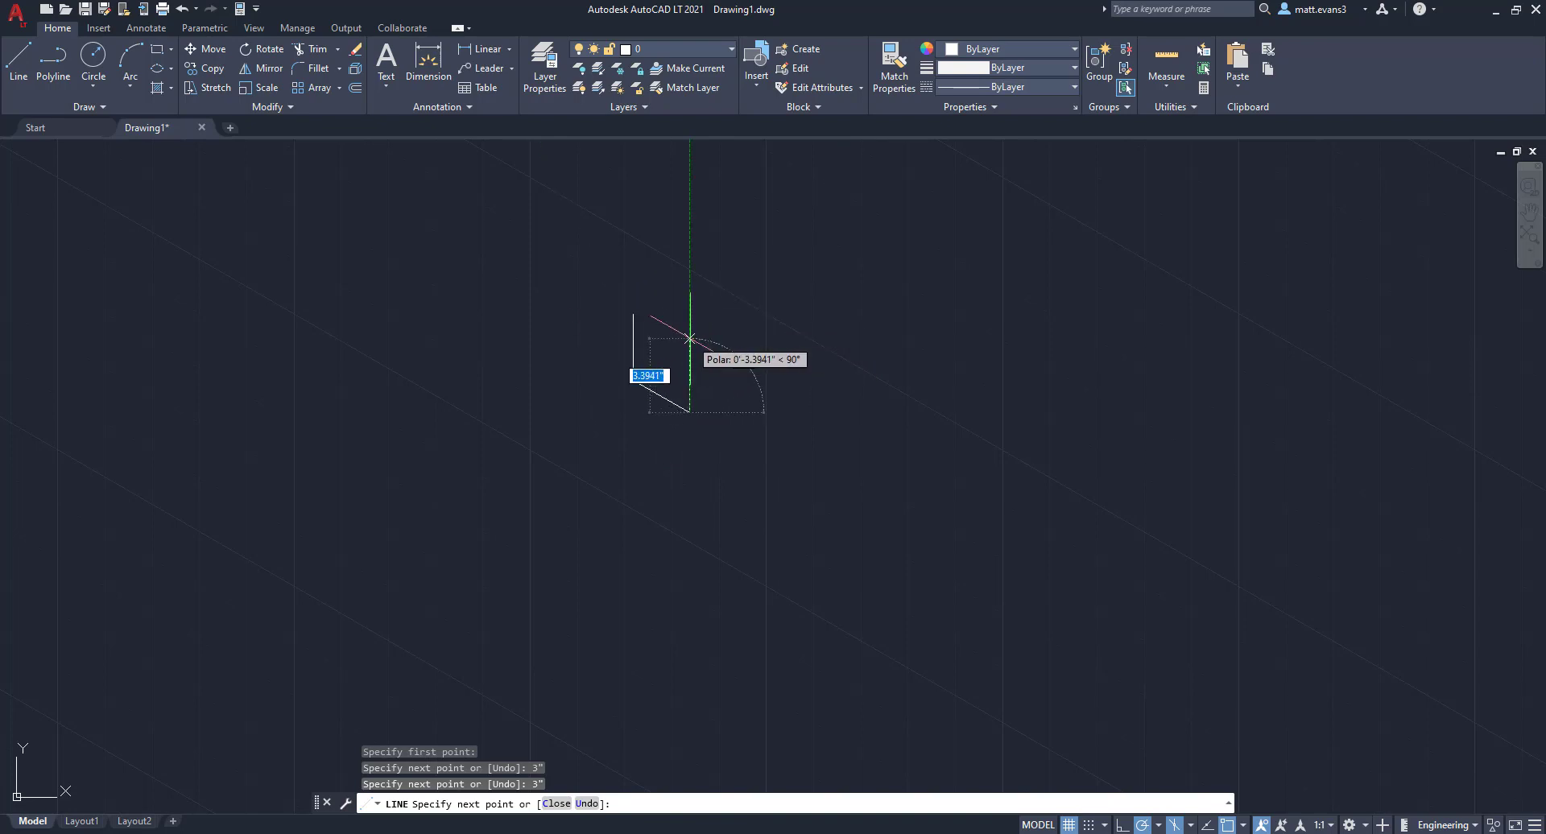
text(3")
key(Return)
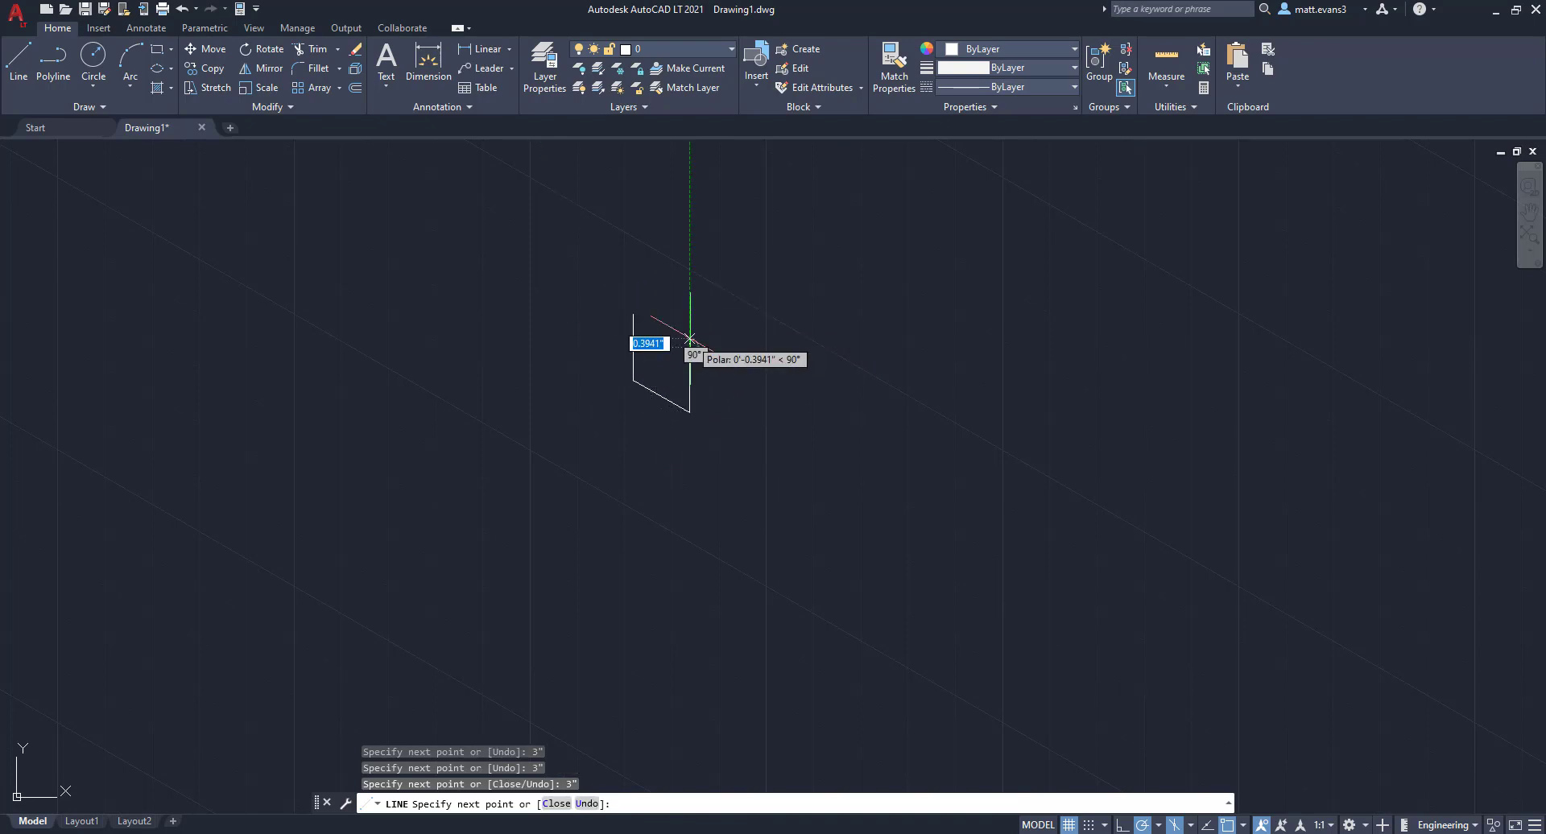
click(633, 315)
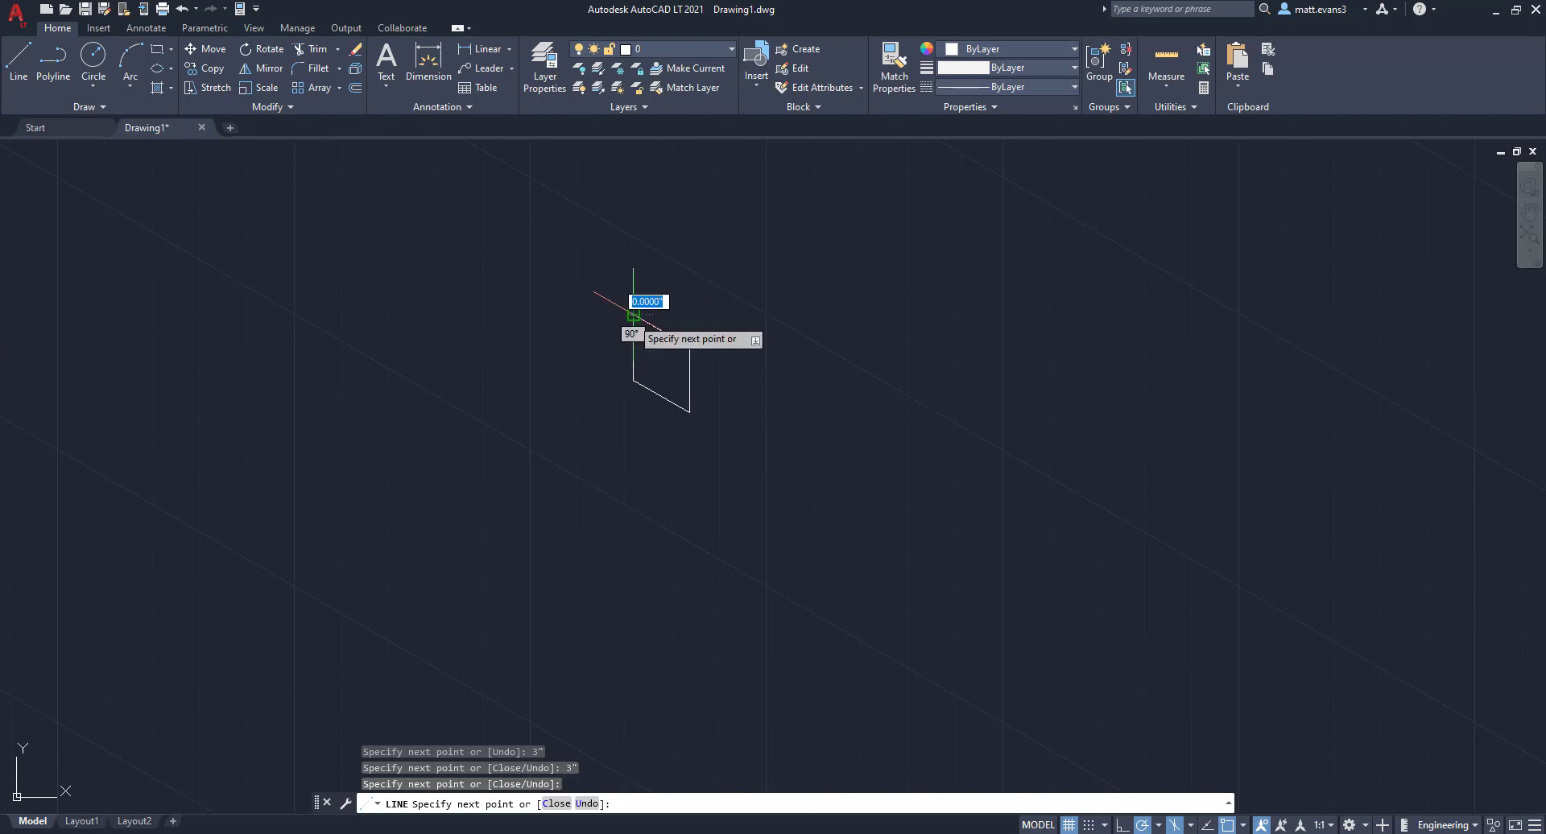
key(Return)
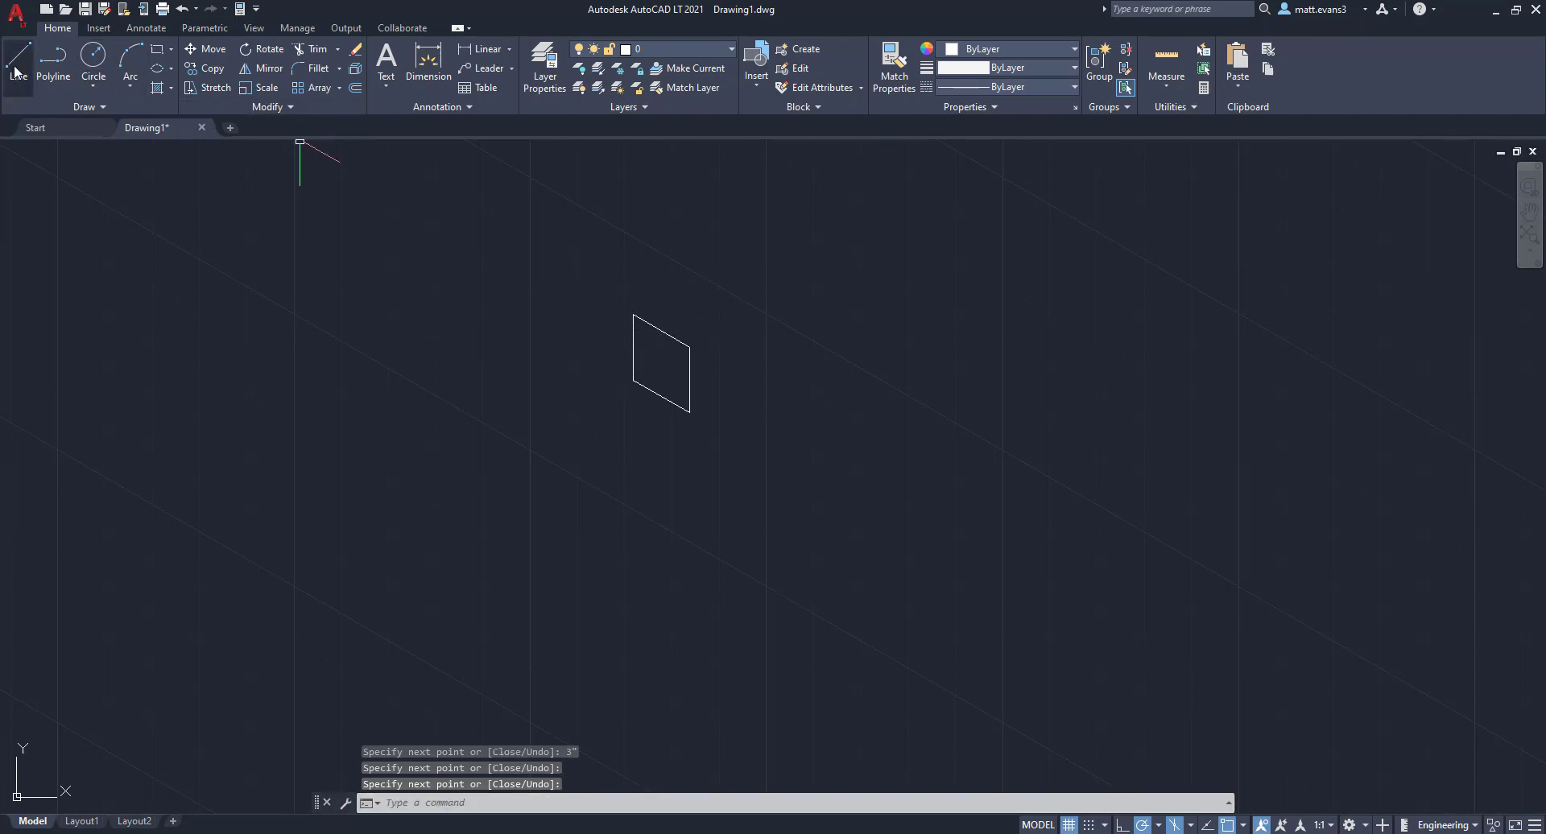
Draw a 1.5" line straight down from the midpoint of the isometric square's upper edge to its centre.
key(Return)
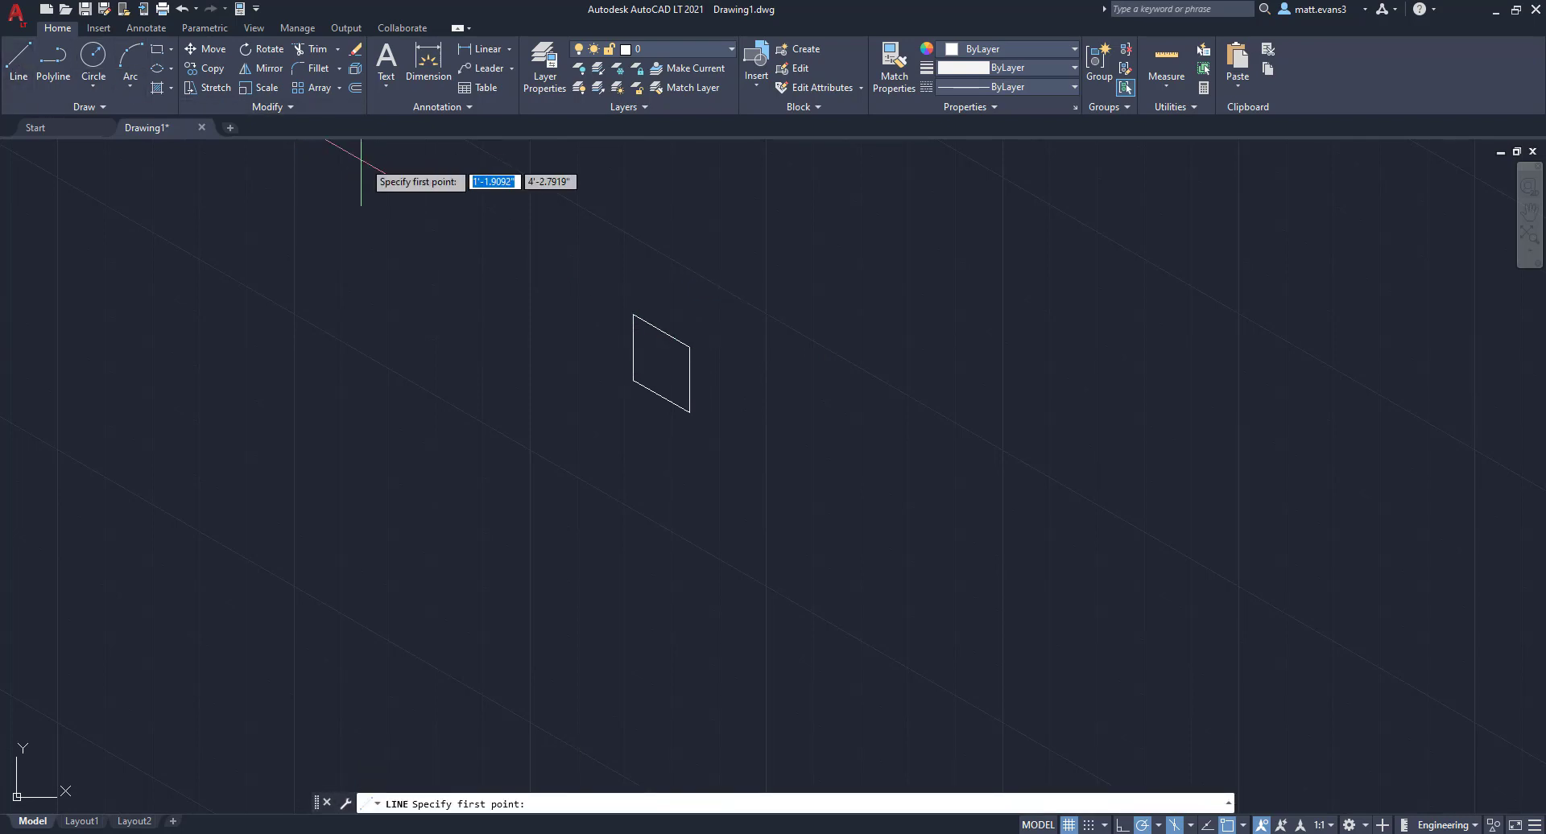
click(661, 330)
text(1)
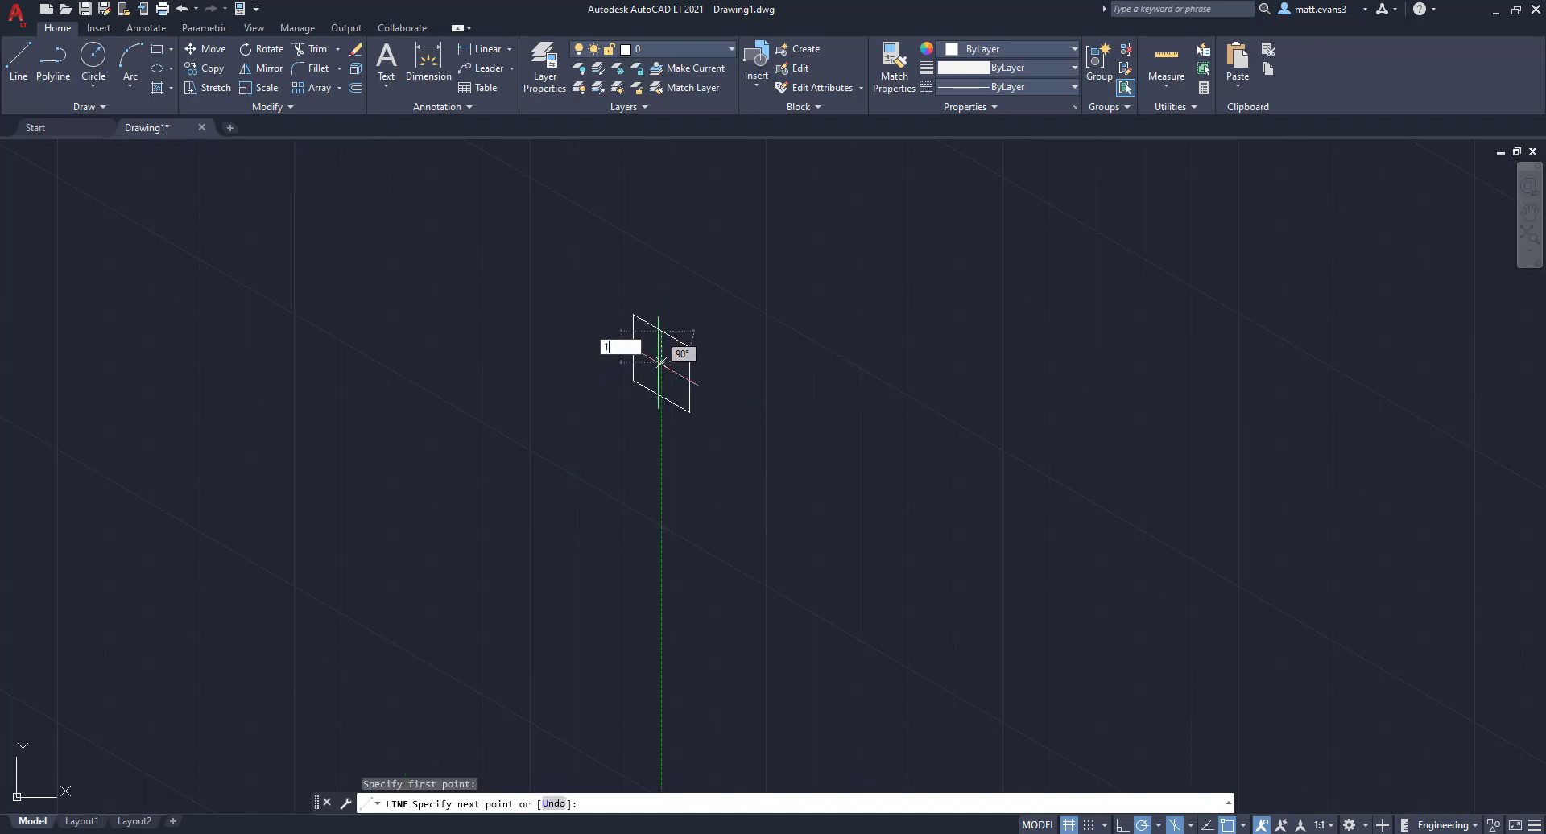
text(.5)
key(Return)
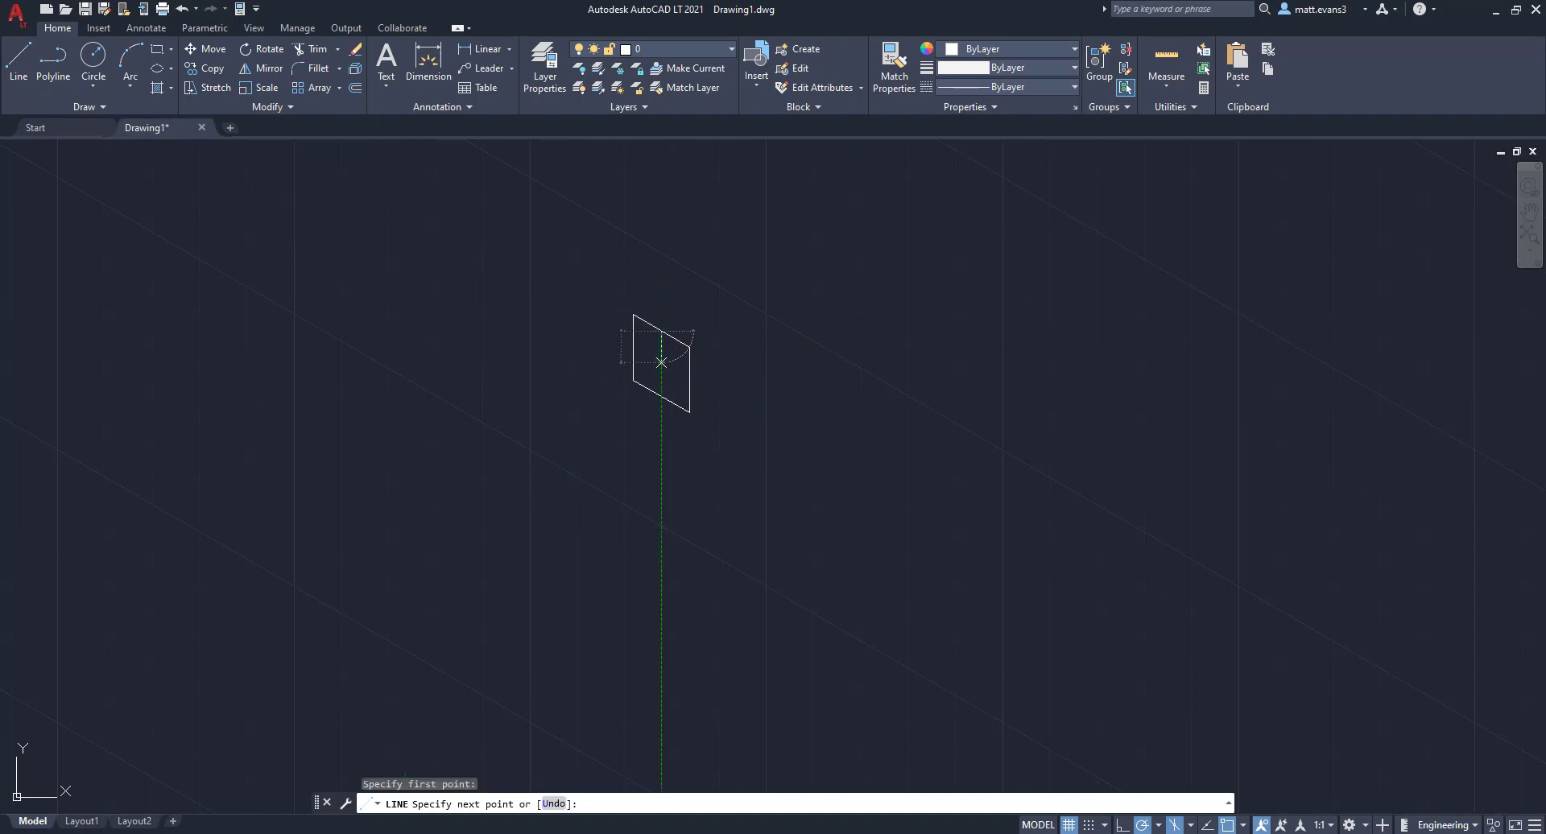
right_click(729, 522)
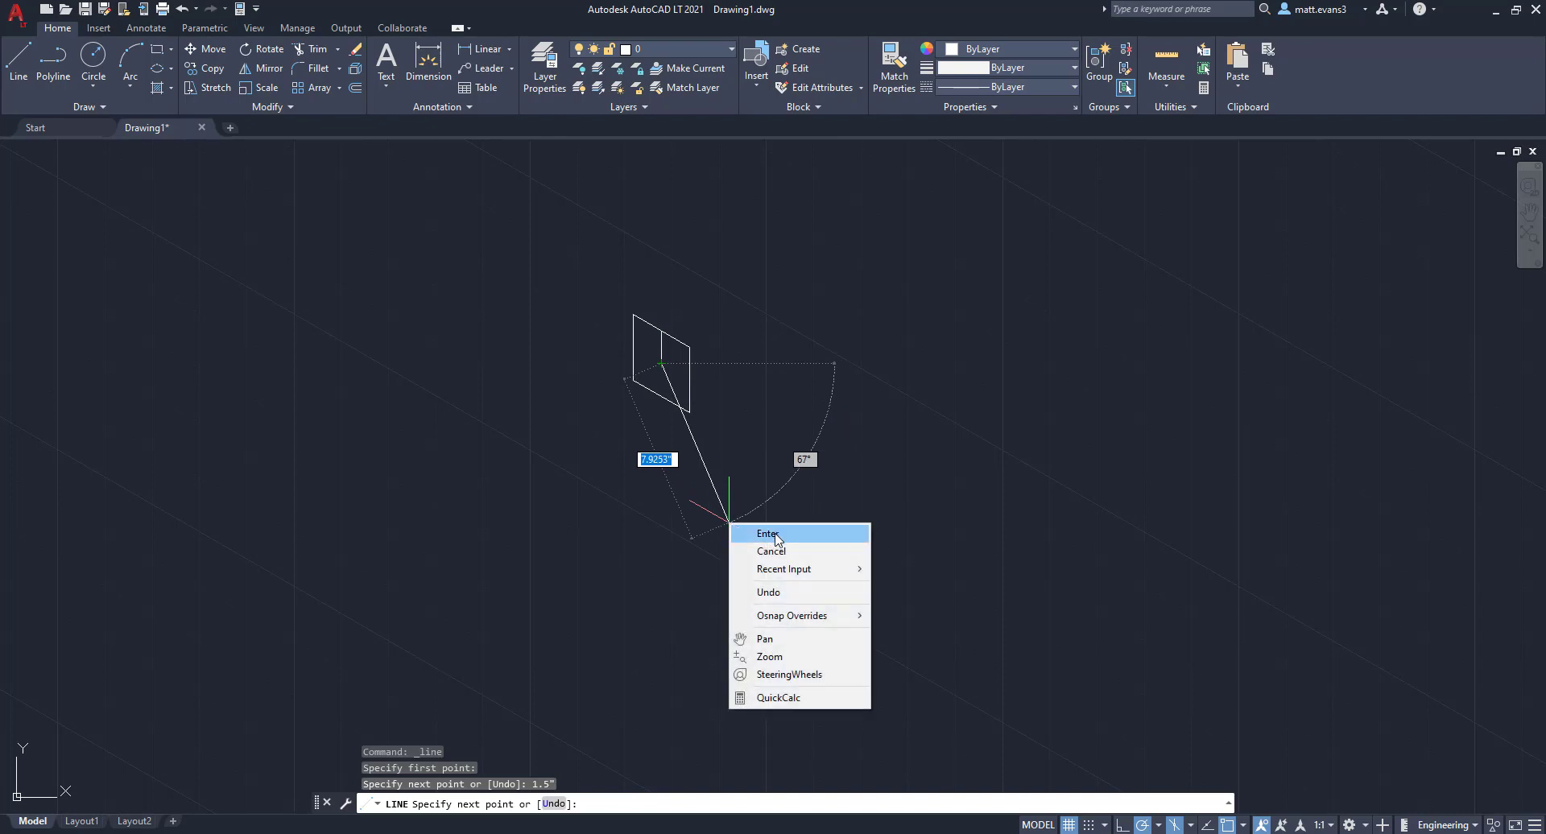
click(779, 556)
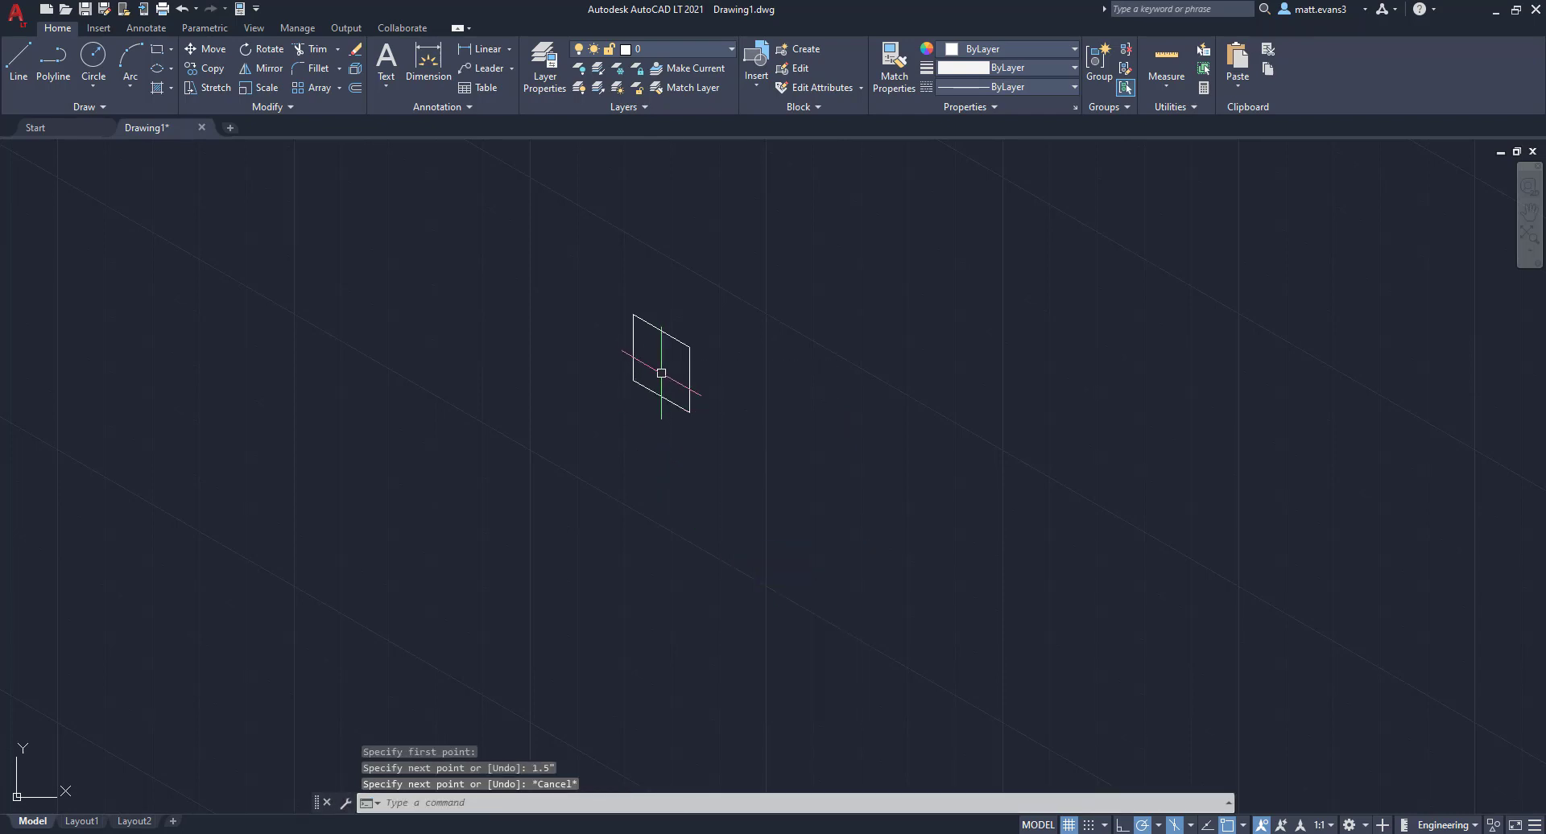
Draw a trial circle with the Circle tool in the empty space beside the isometric square, and erase it.
scroll(659, 370, up, 3)
scroll(659, 374, down, 2)
mouse_move(659, 373)
middle_down()
mouse_move(666, 441)
mouse_move(714, 551)
middle_up()
scroll(629, 529, up, 1)
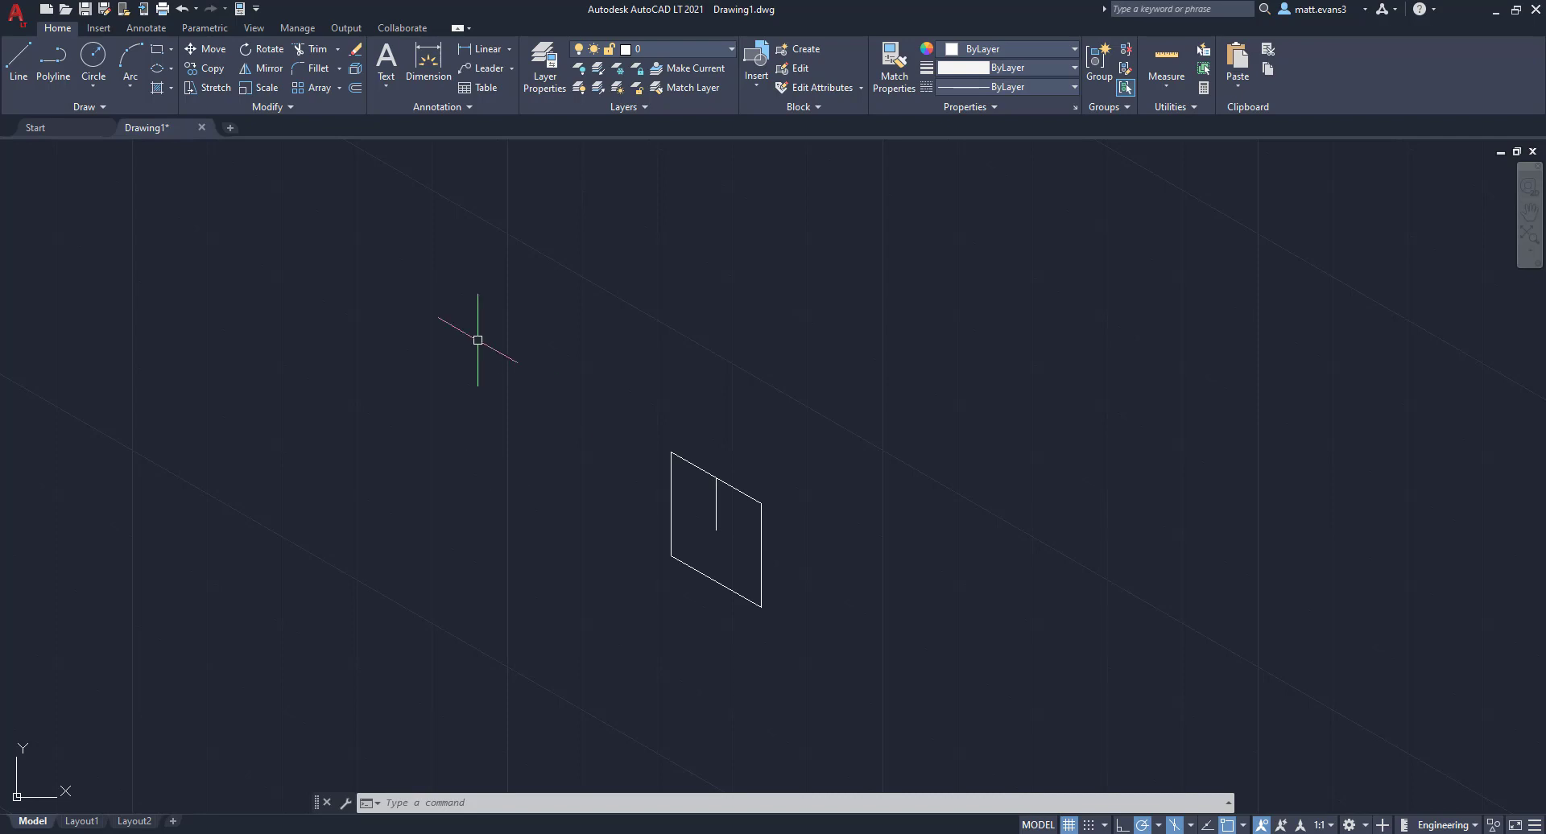
click(93, 56)
click(396, 436)
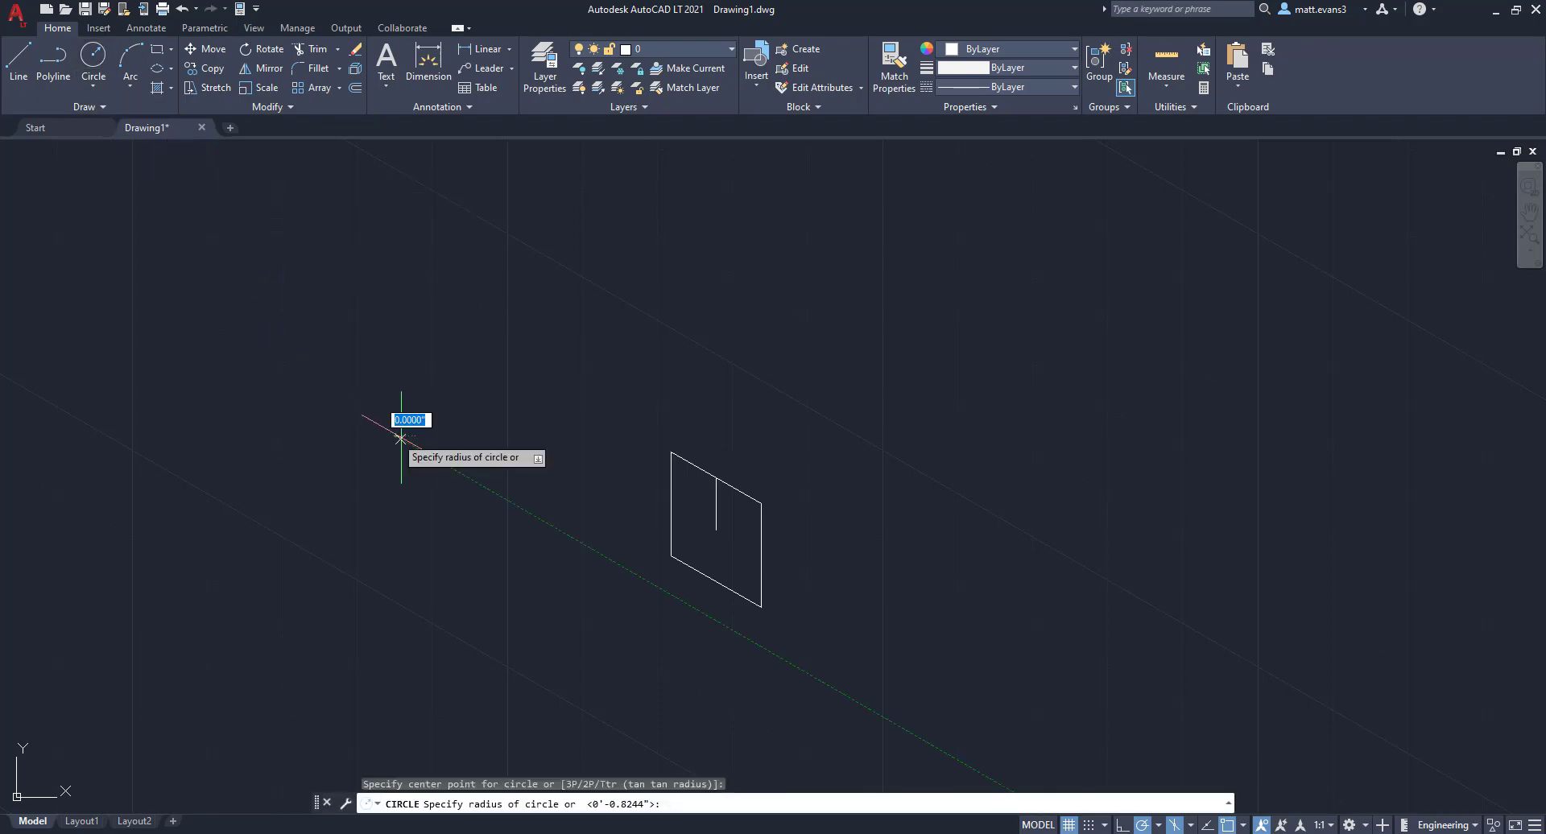
click(408, 473)
click(408, 473)
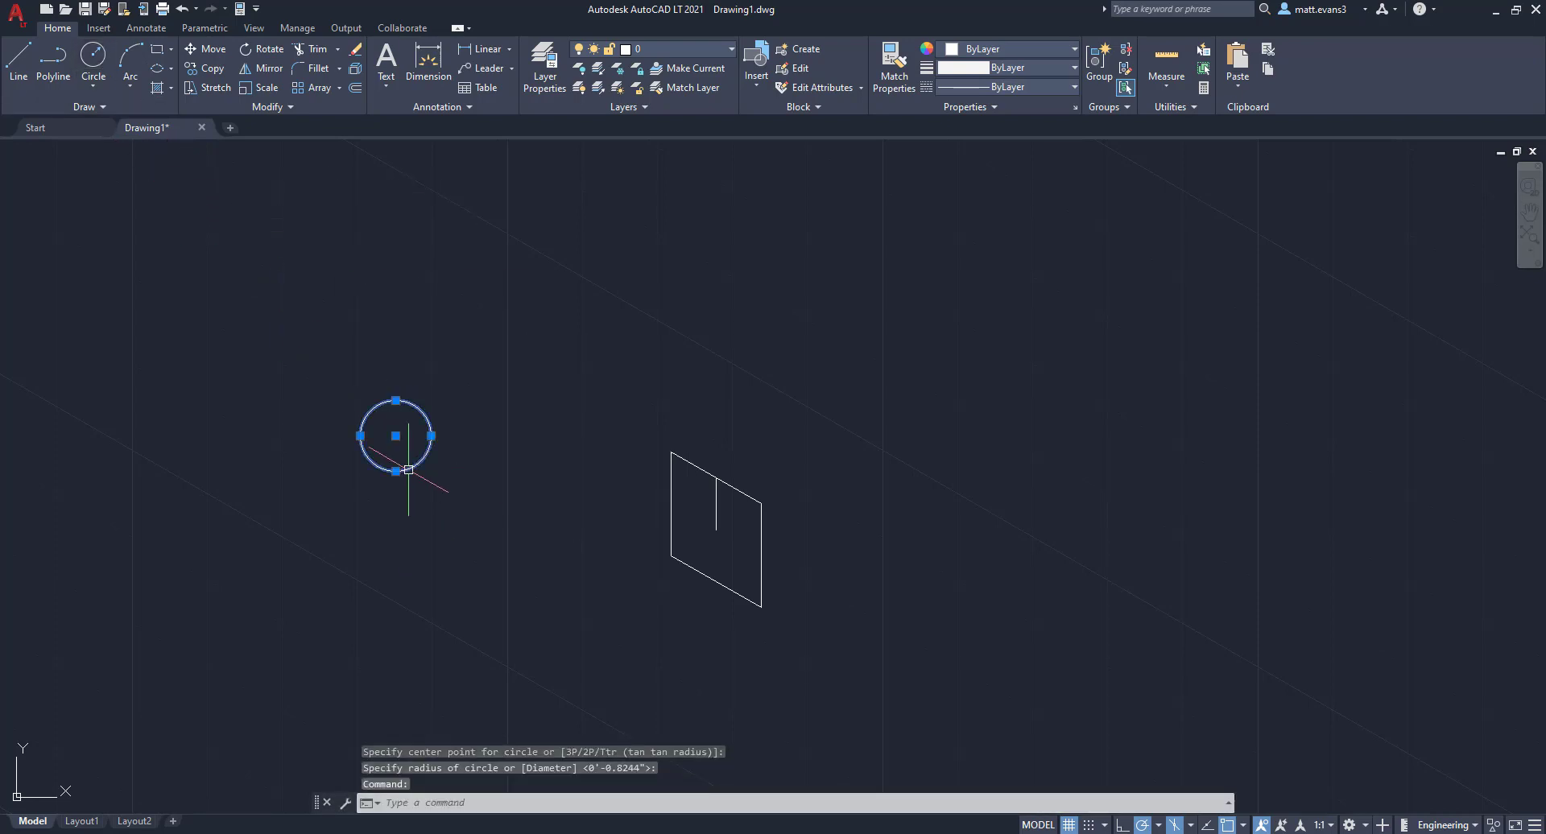
key(Delete)
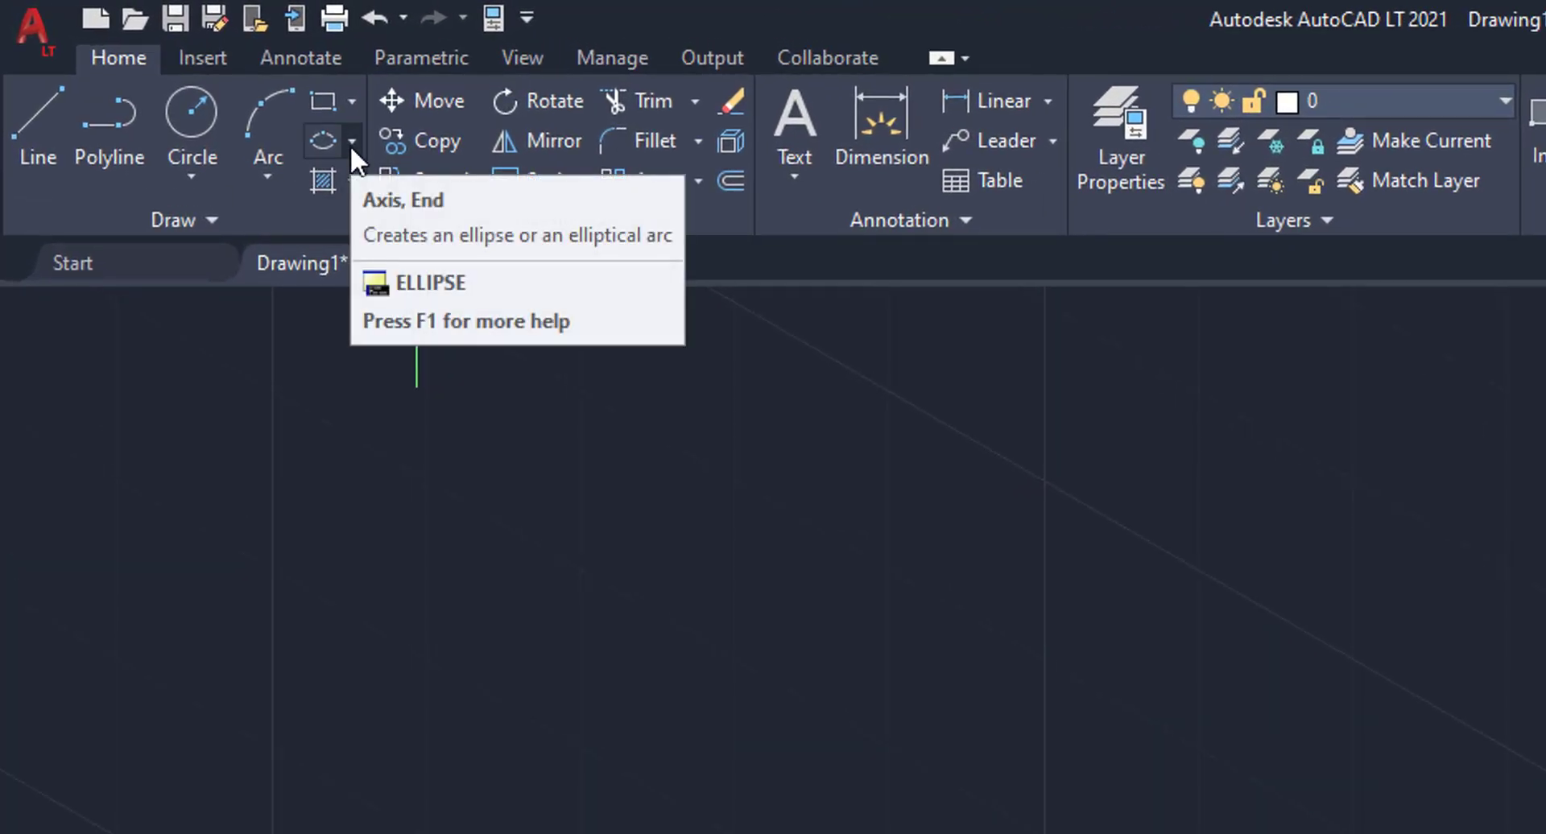
Draw an isocircle with the Ellipse tool, centred on the lower end of the 1.5" line and reaching the square's edges.
click(351, 145)
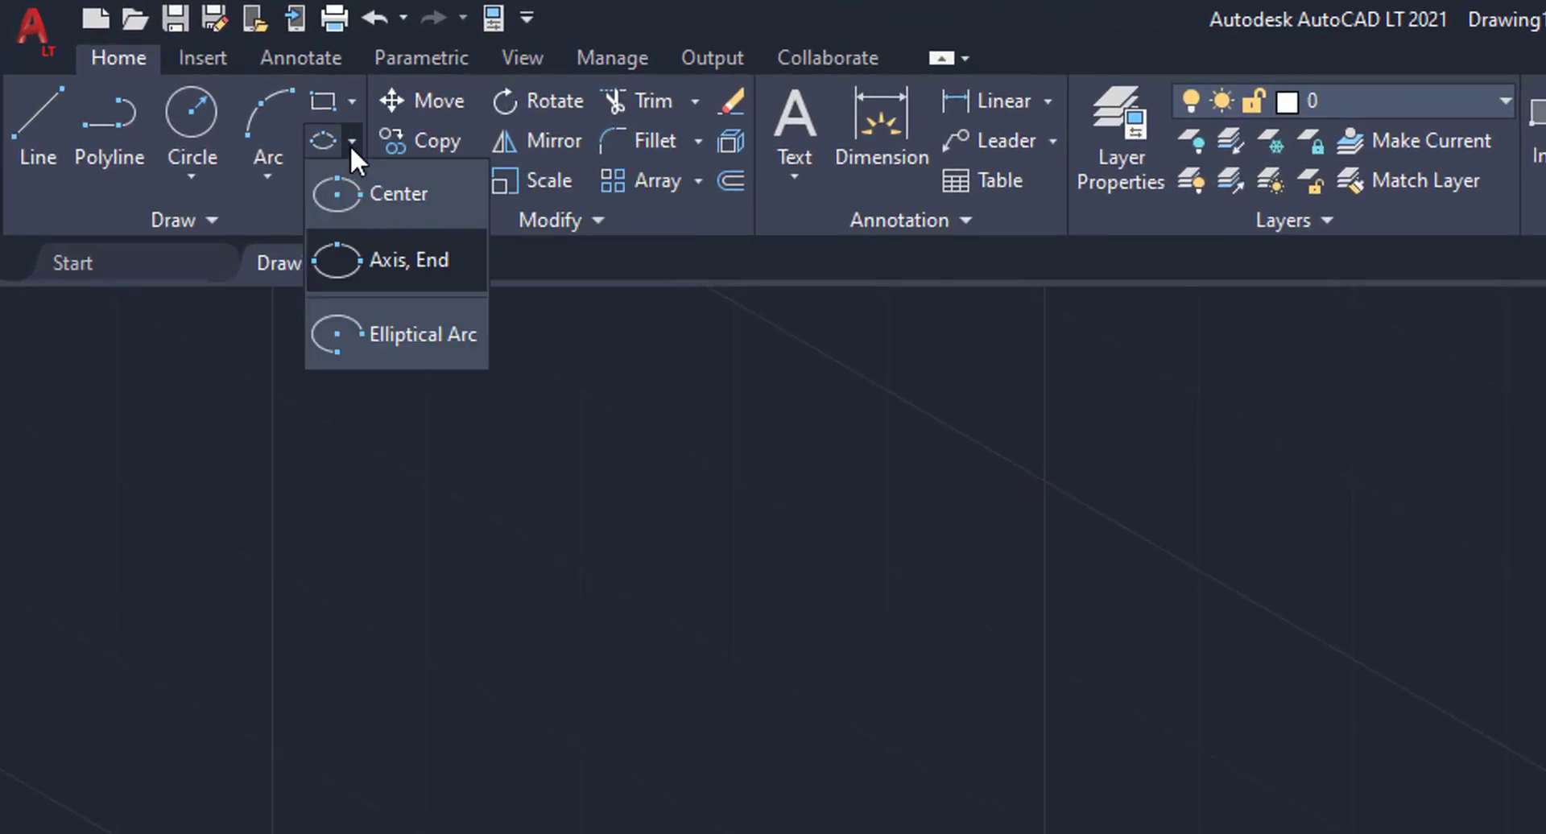
click(424, 264)
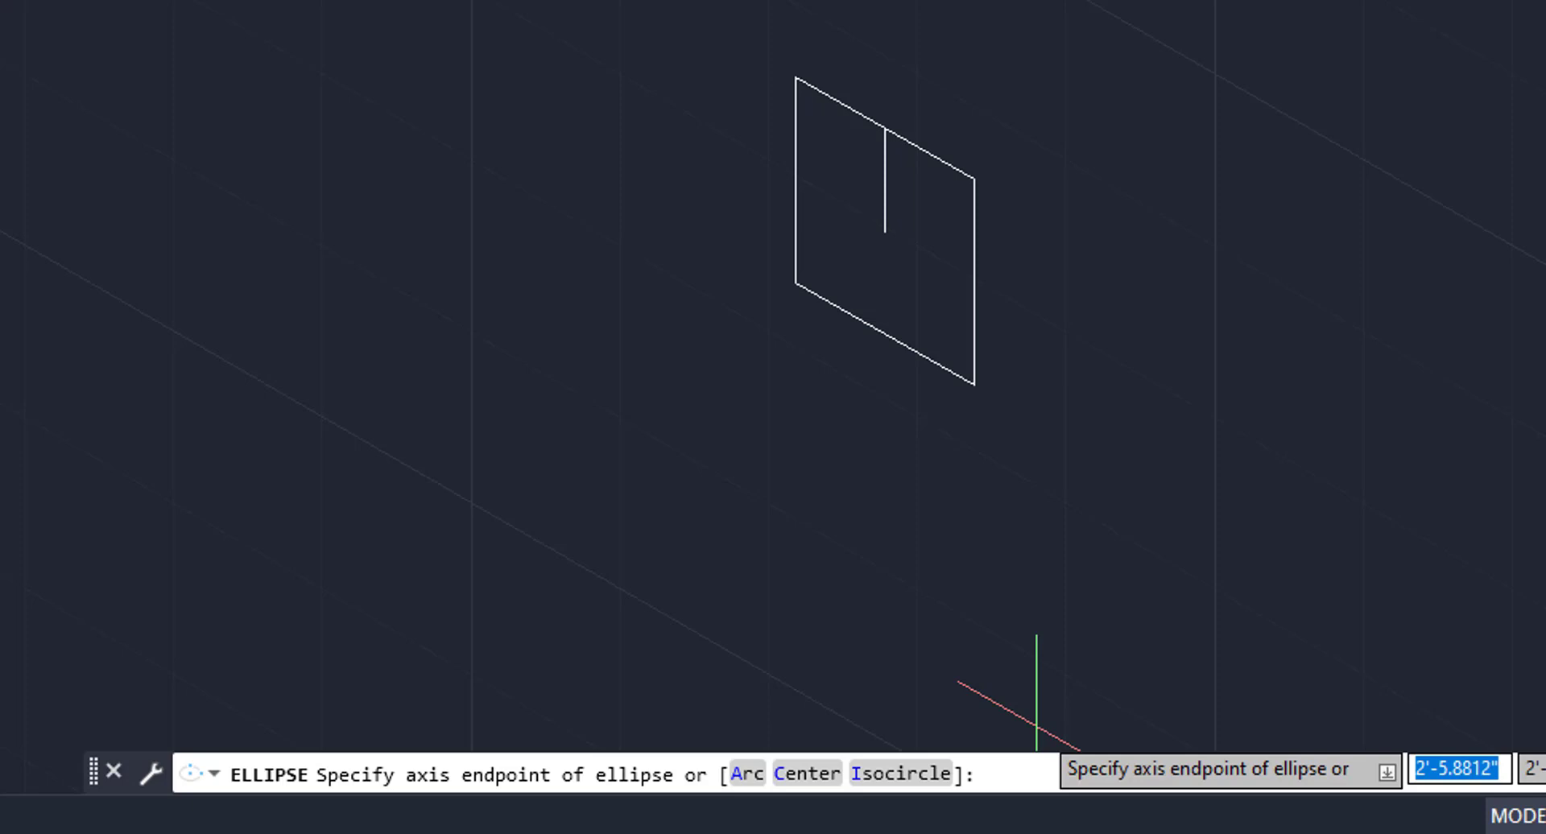
click(908, 778)
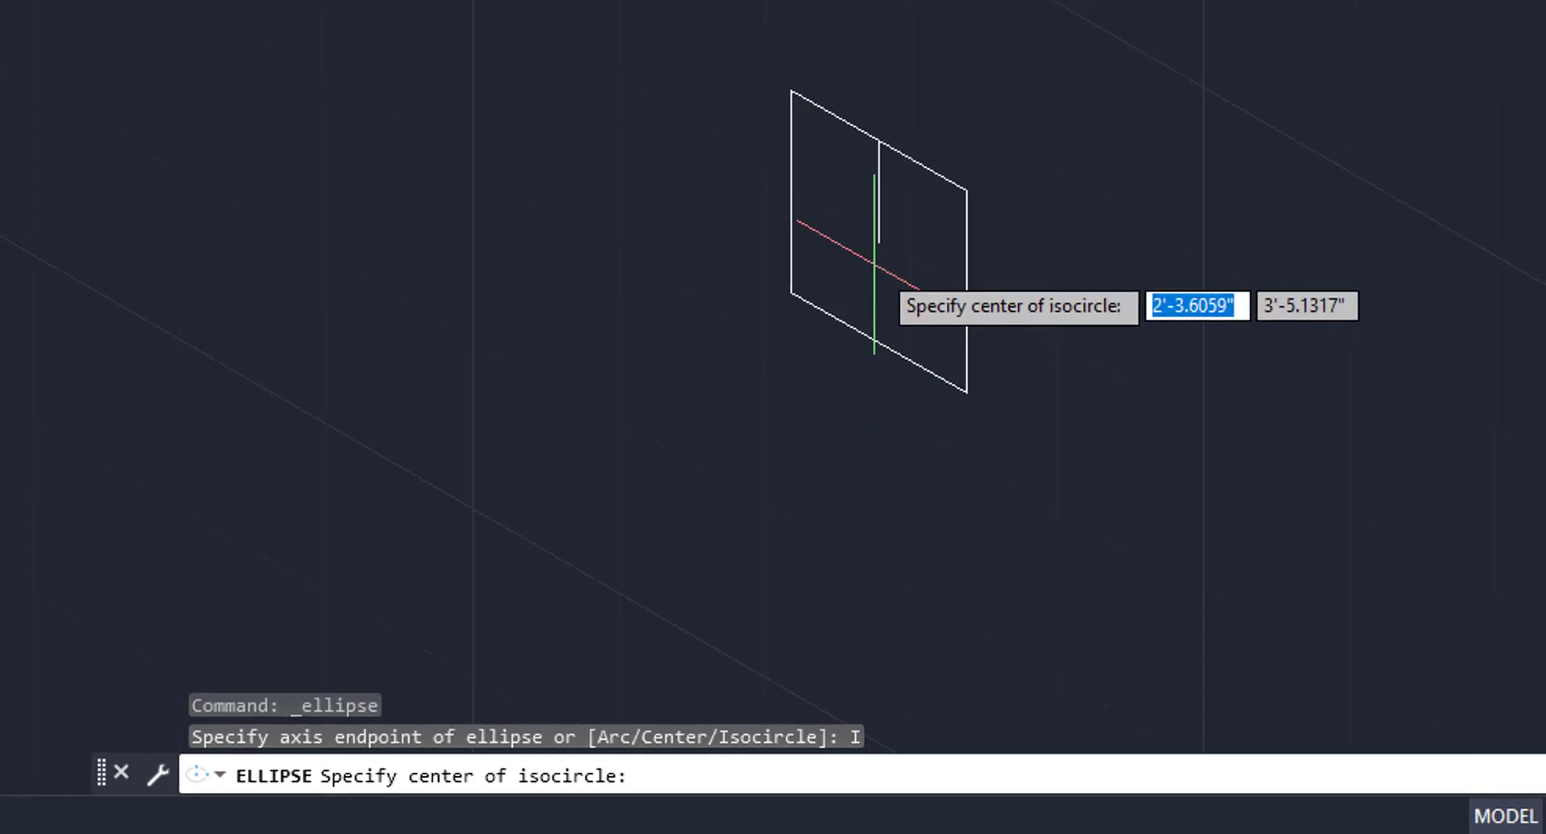
click(885, 232)
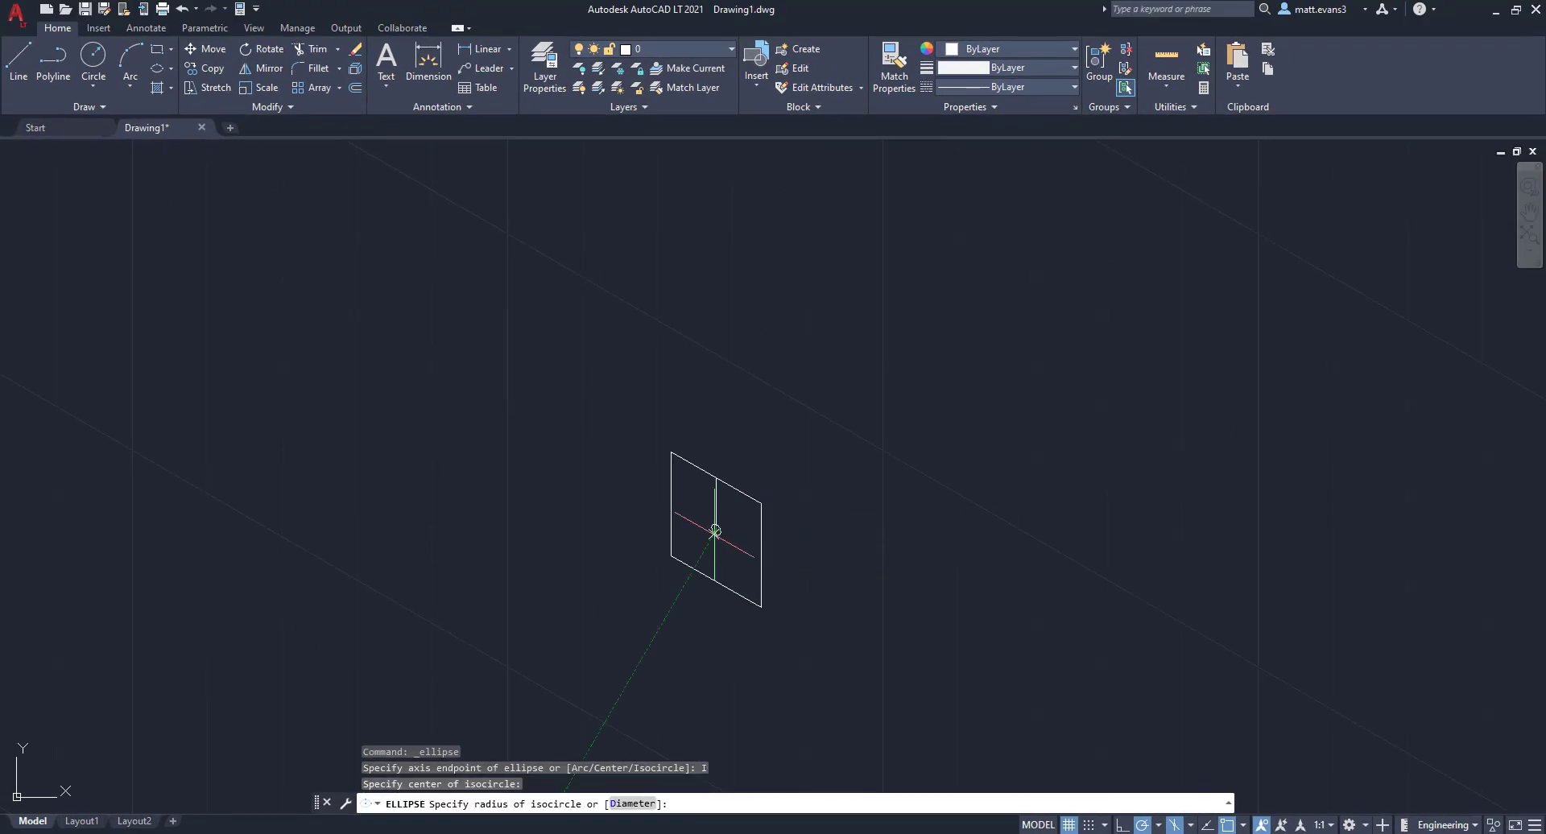
click(671, 556)
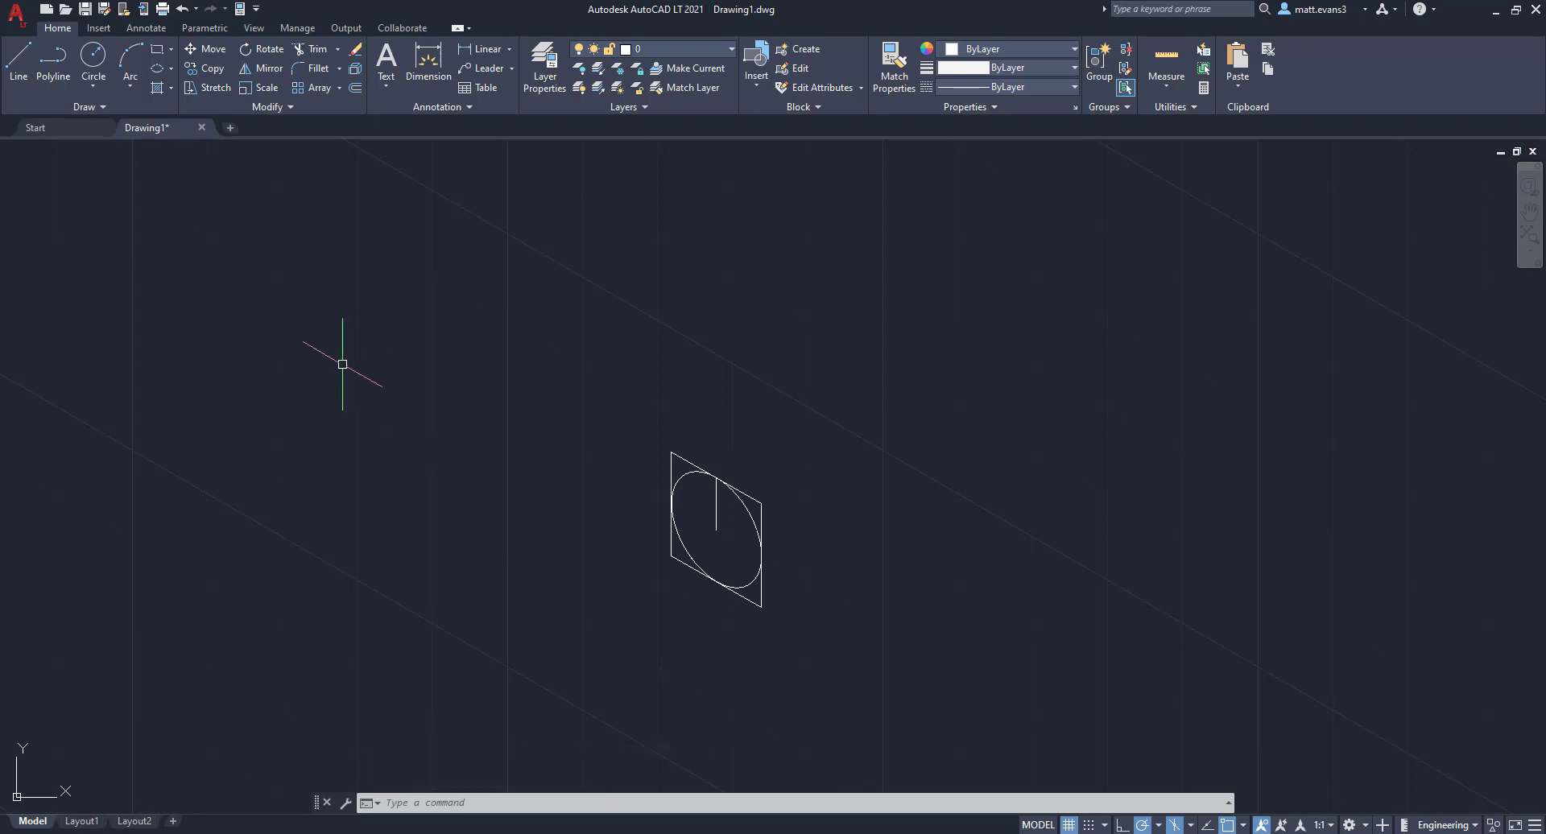
Draw an 8" line at 30° up and away from the centre of the isocircle.
click(18, 60)
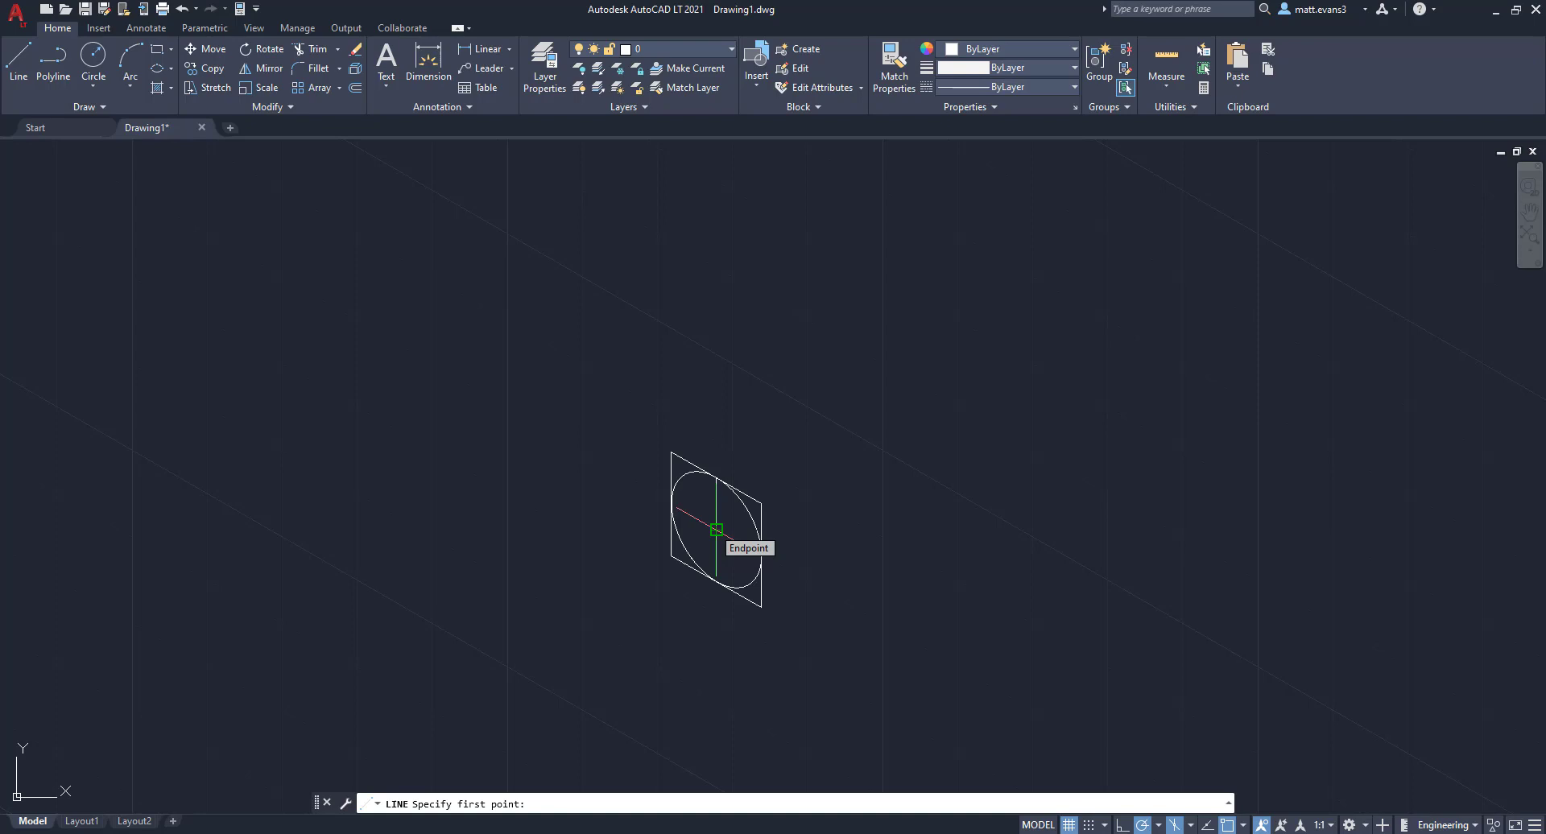
click(717, 530)
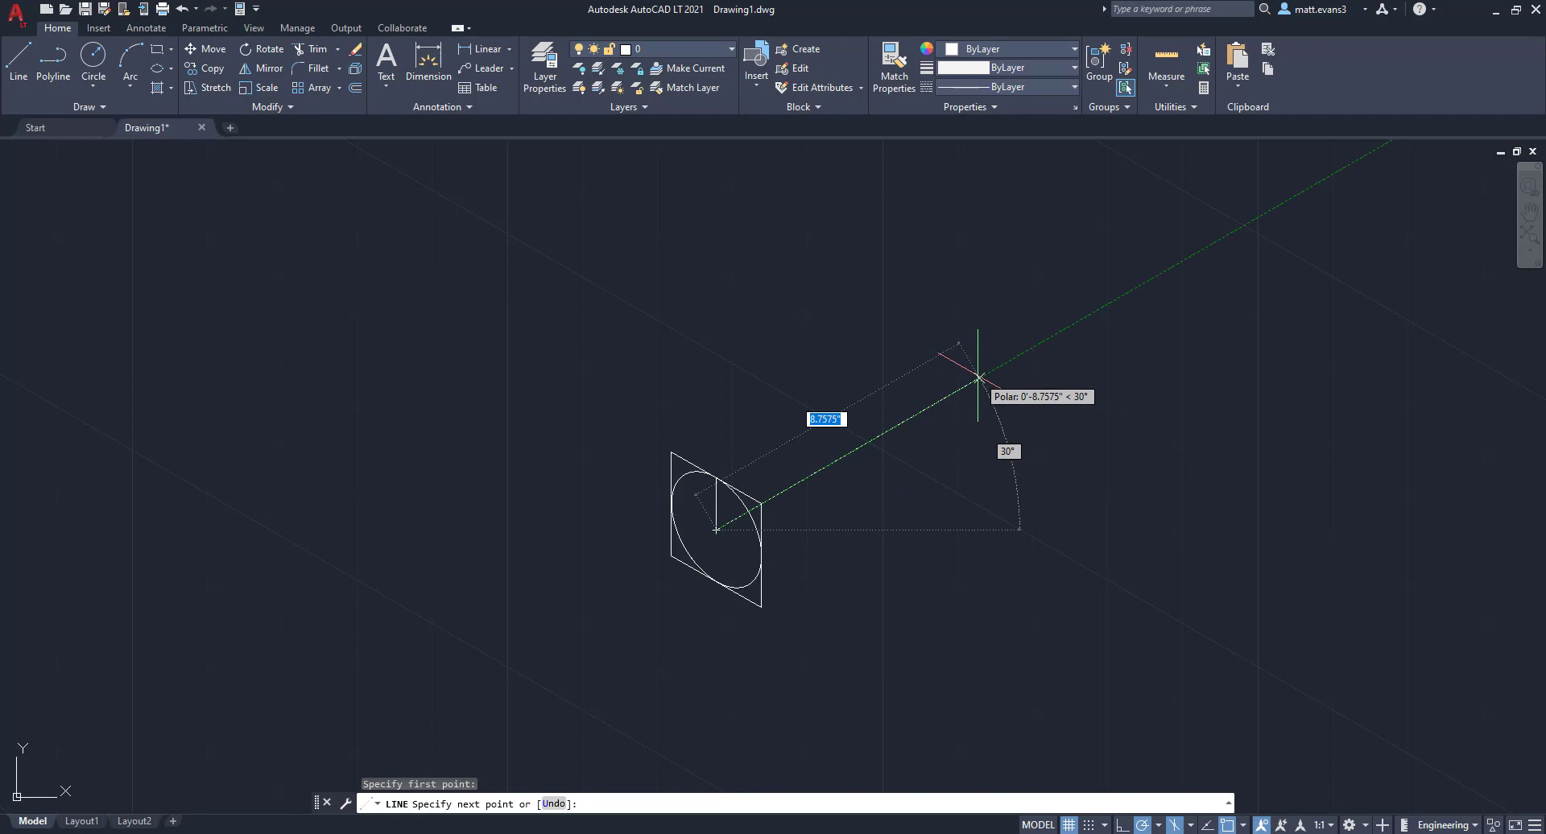
text(8)
key(Return)
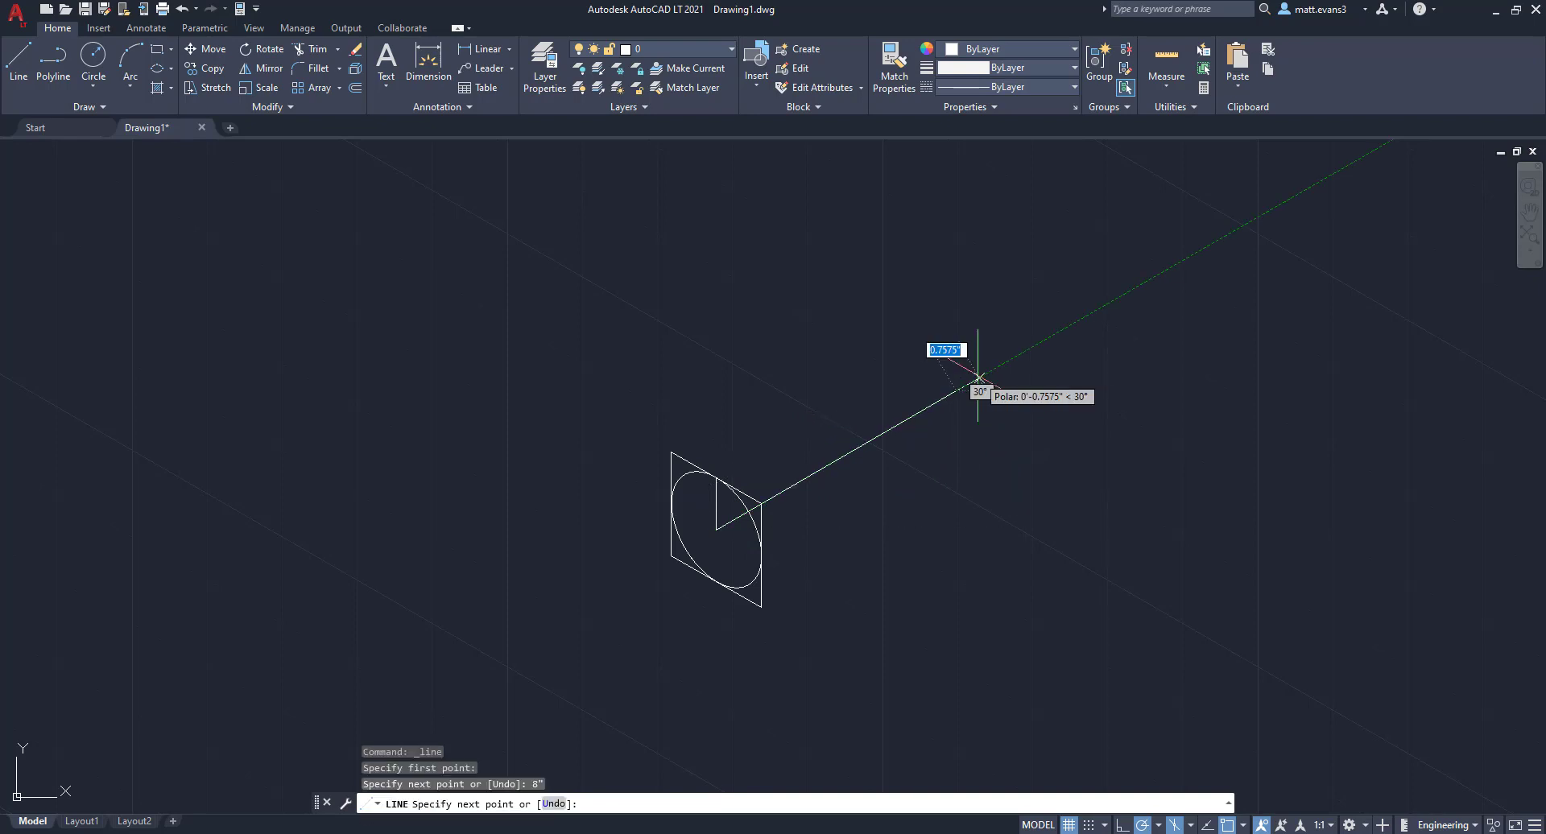
right_click(1023, 481)
click(1063, 506)
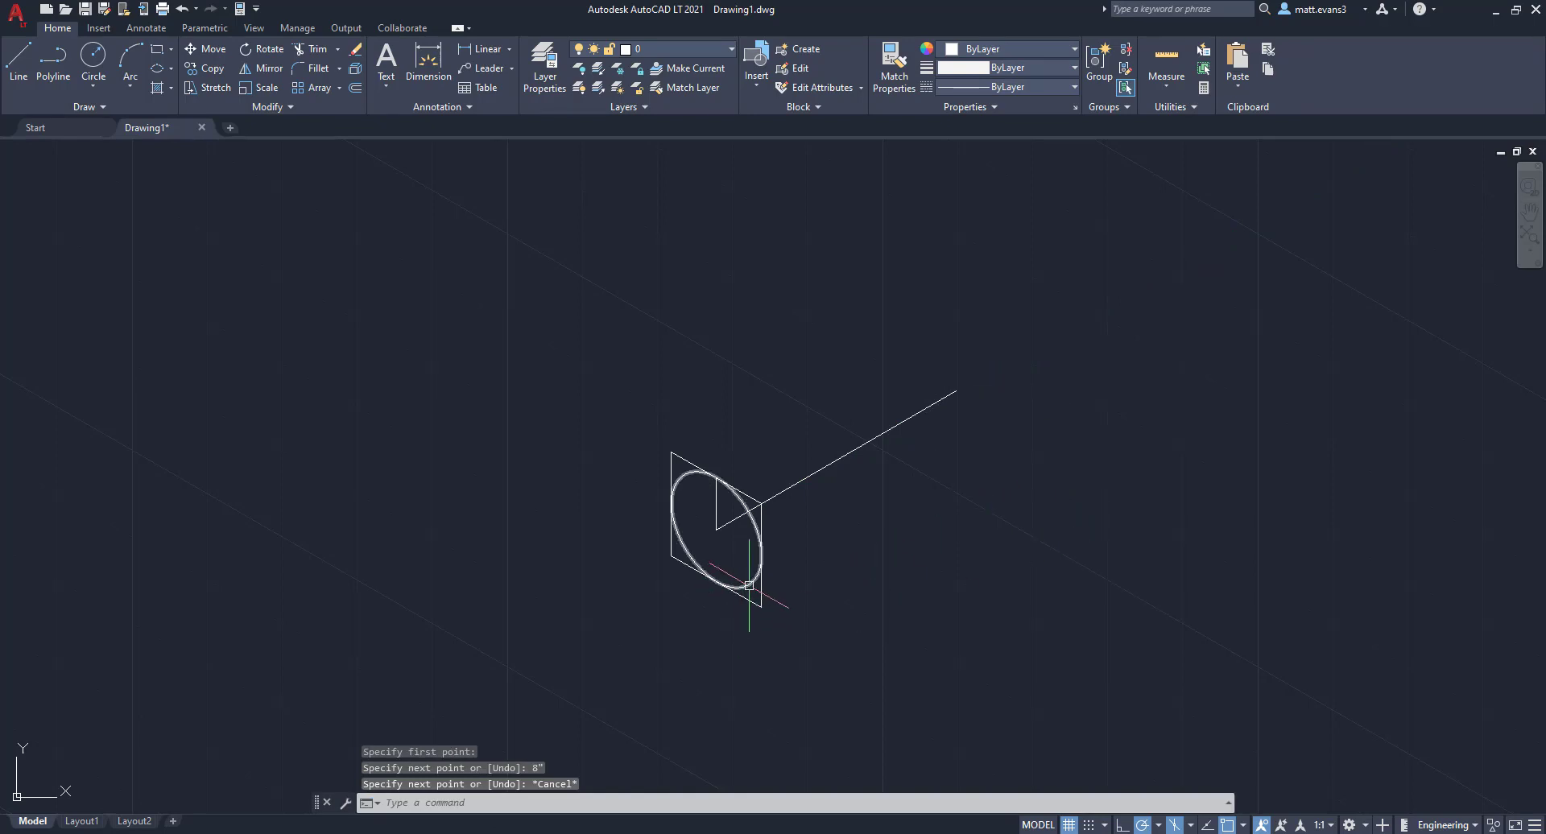
Copy the isocircle from its centre to the far end of the 8" axis line.
mouse_move(749, 585)
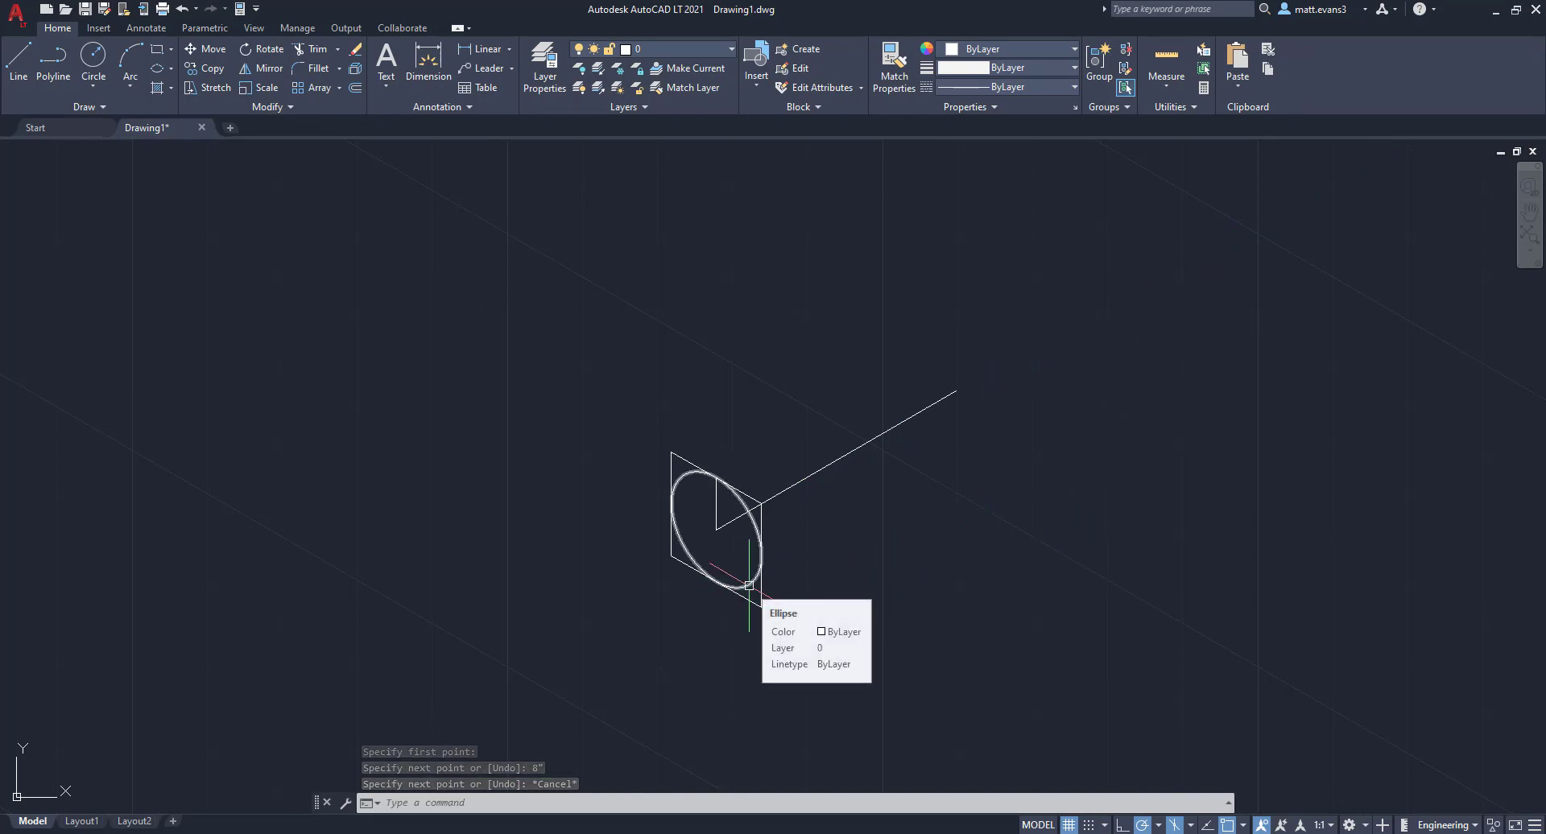
click(749, 585)
right_click(749, 585)
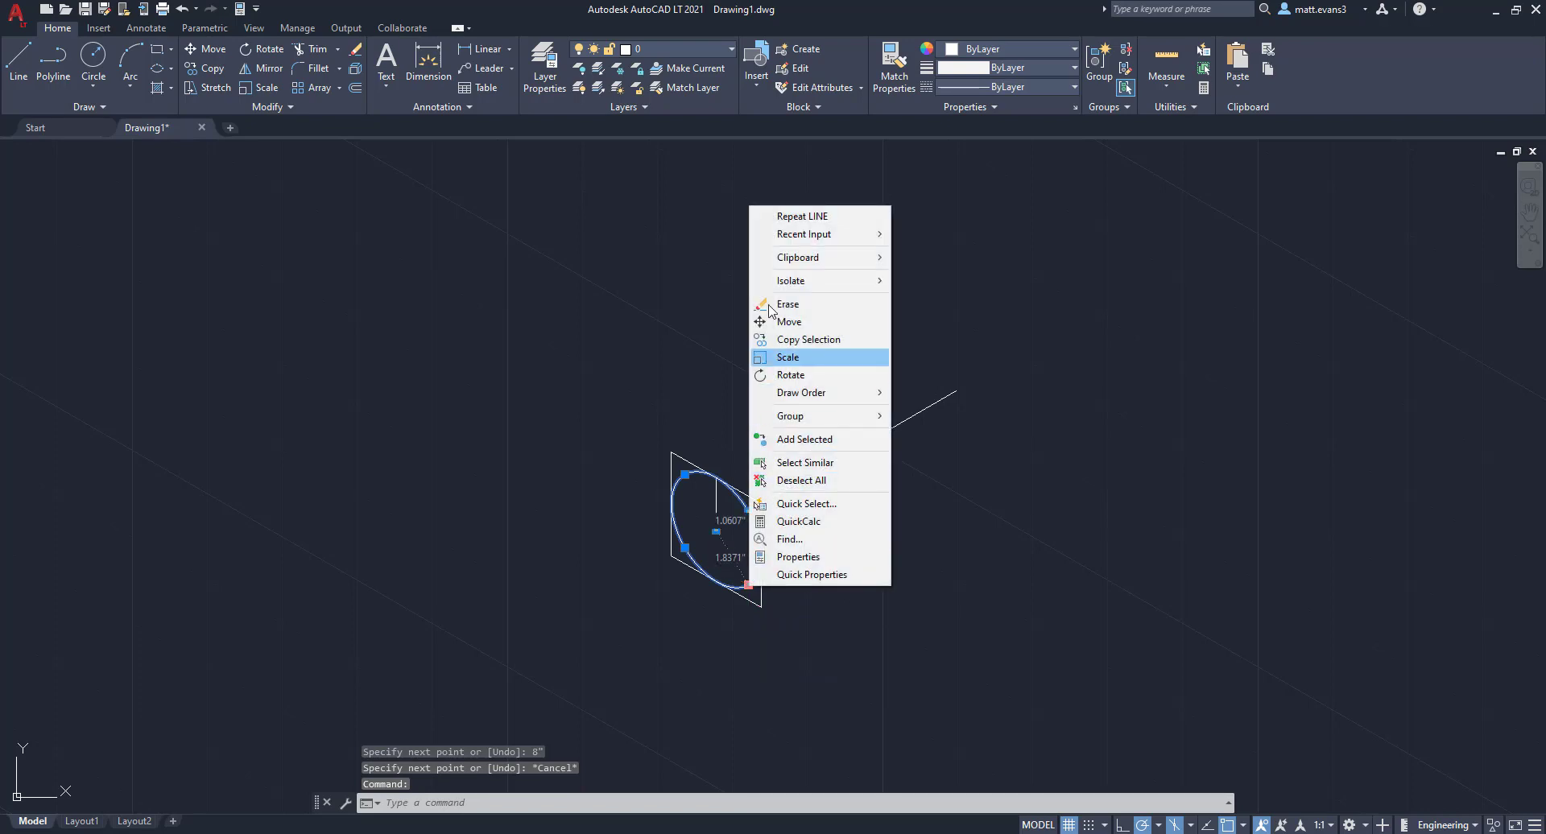
click(793, 341)
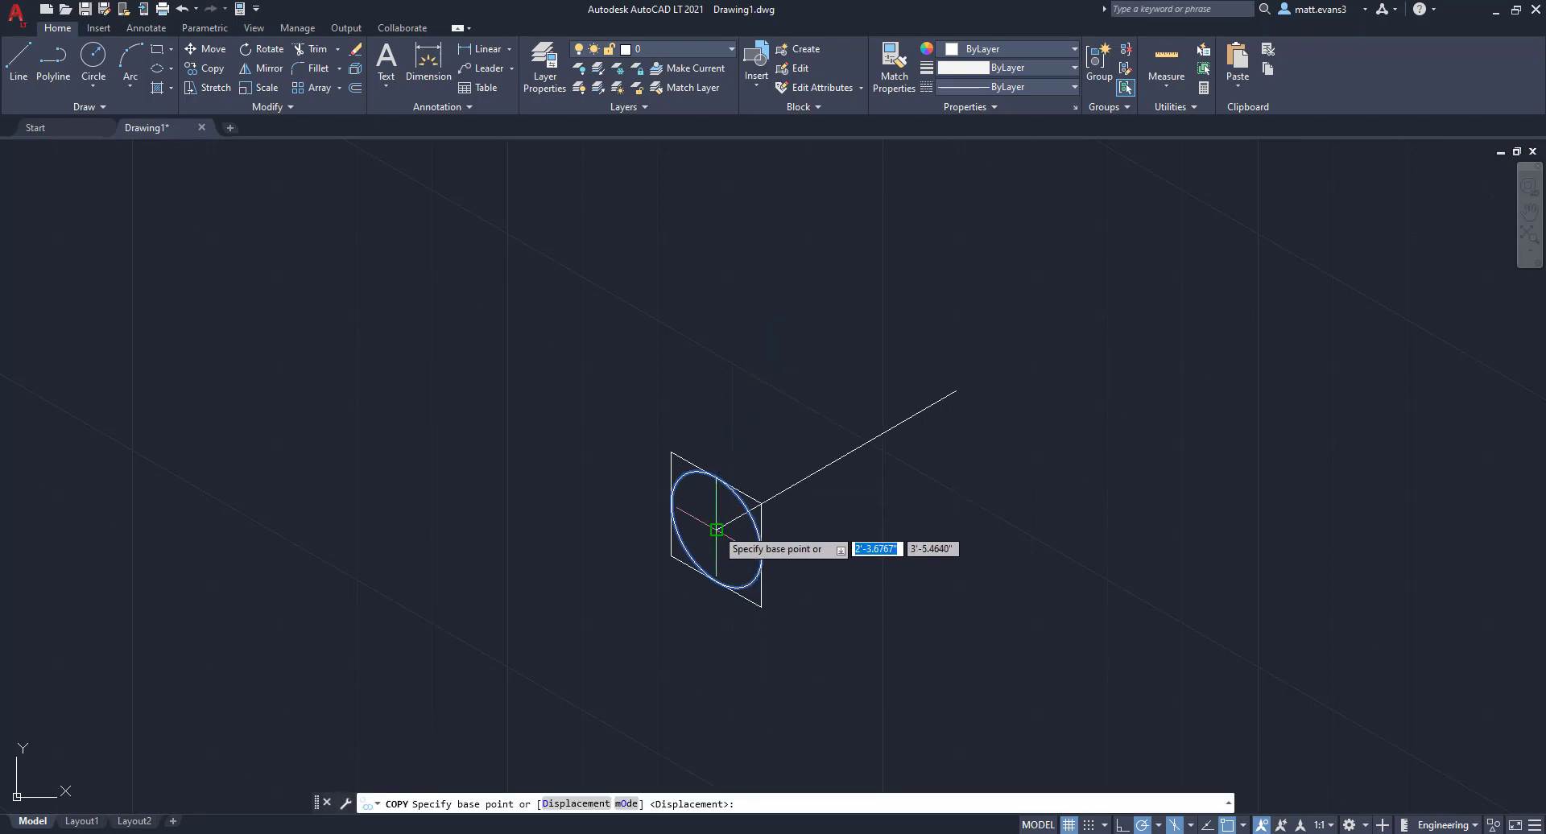
click(716, 529)
click(955, 391)
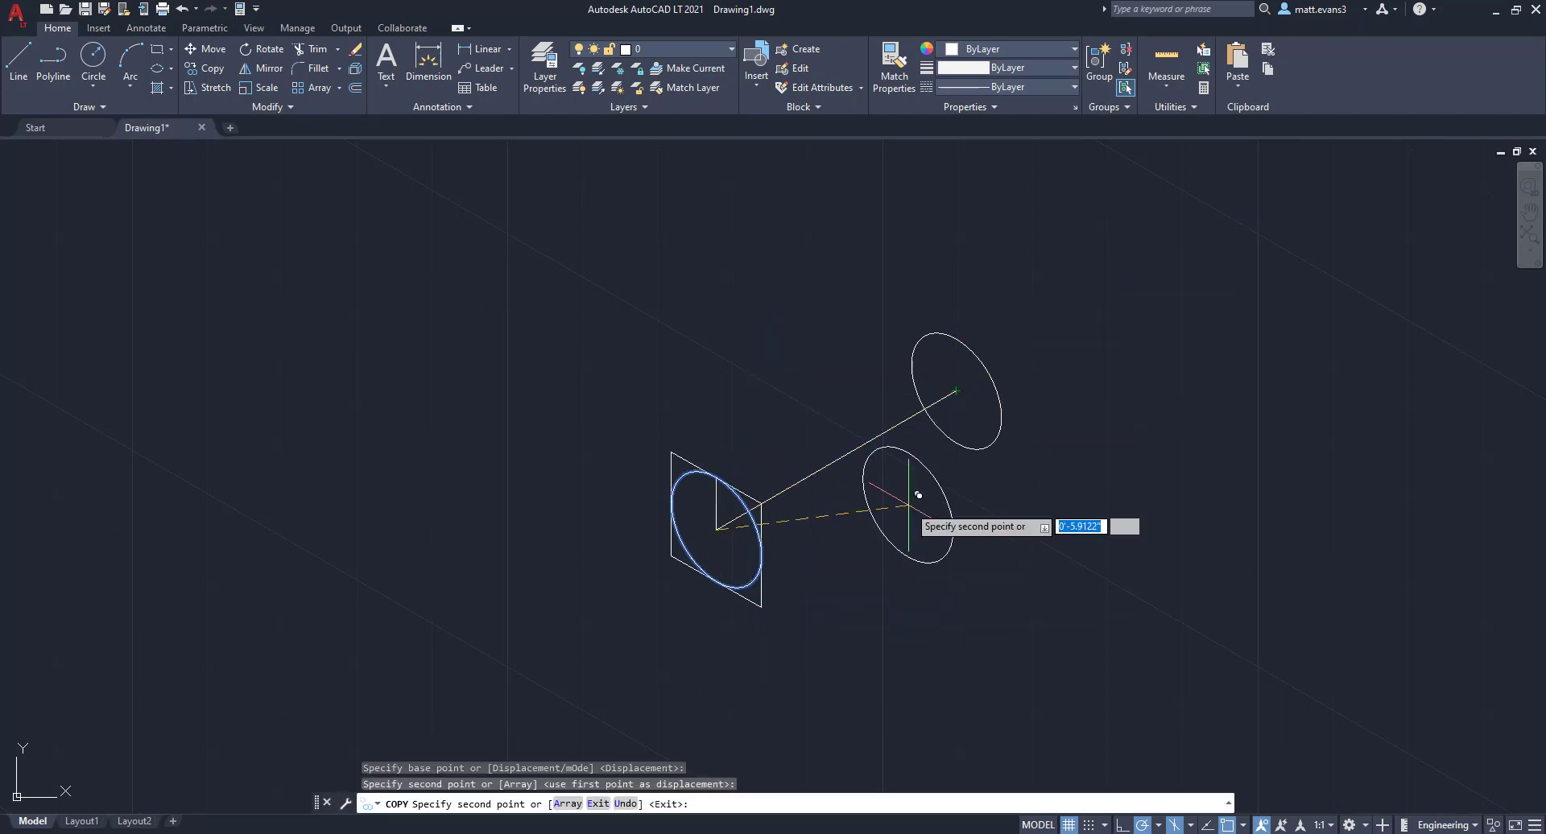
right_click(903, 521)
click(940, 543)
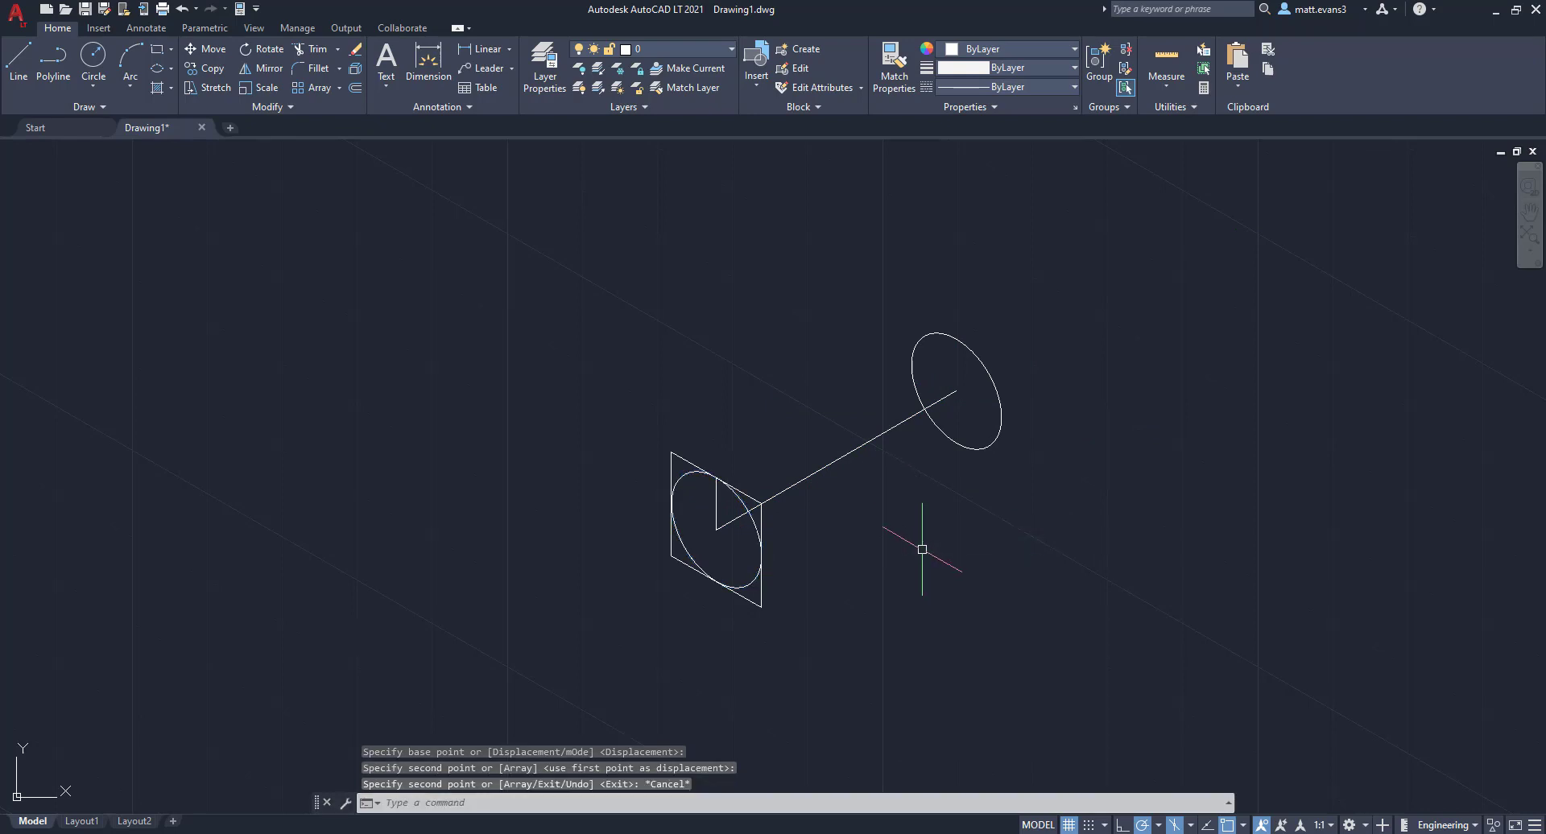
Delete the four edges of the isometric construction square around the front isocircle.
click(749, 496)
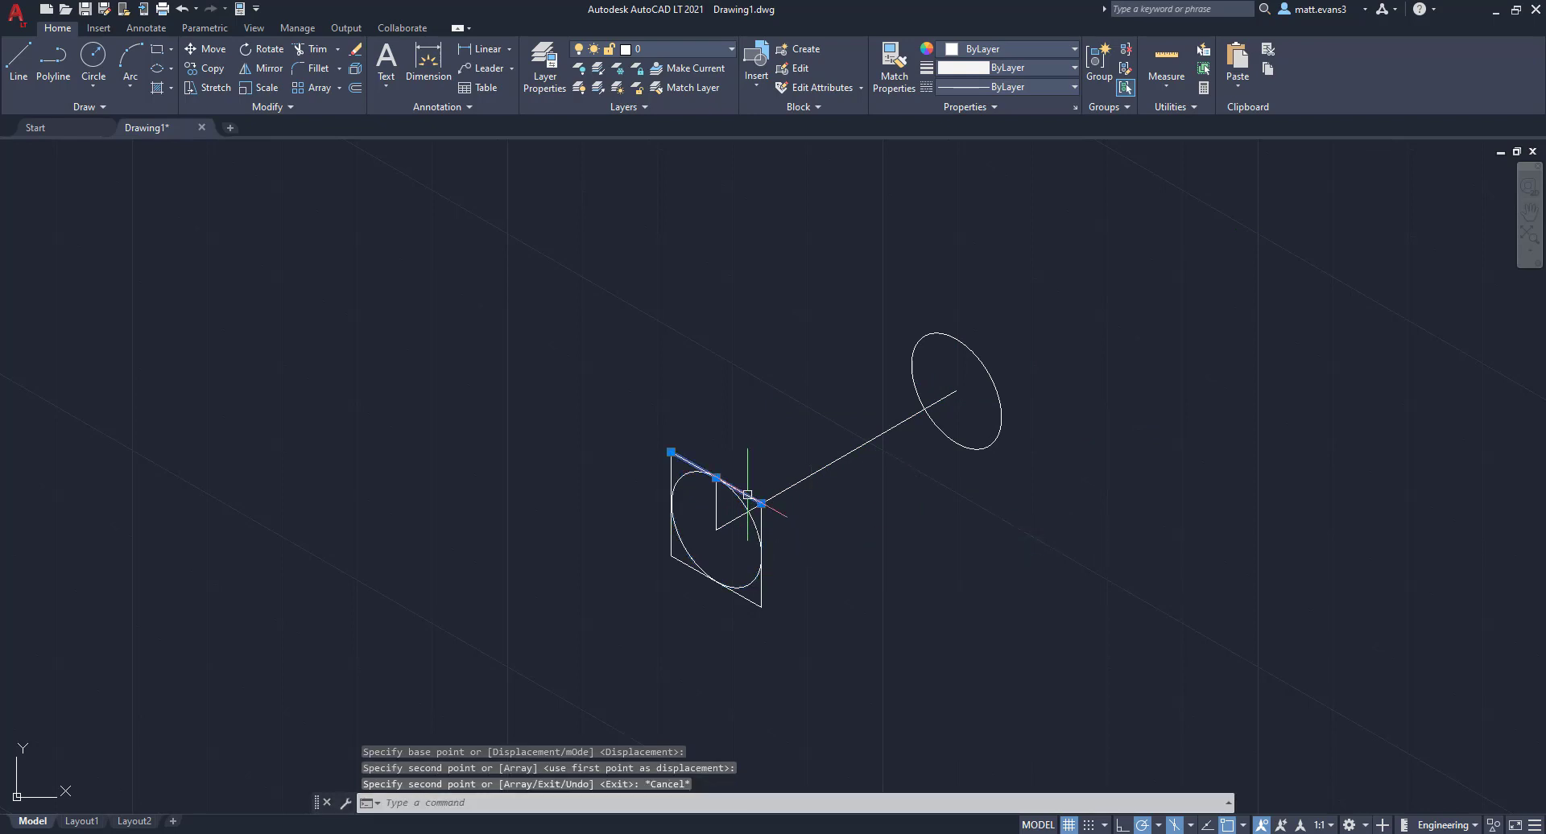
click(672, 516)
click(701, 573)
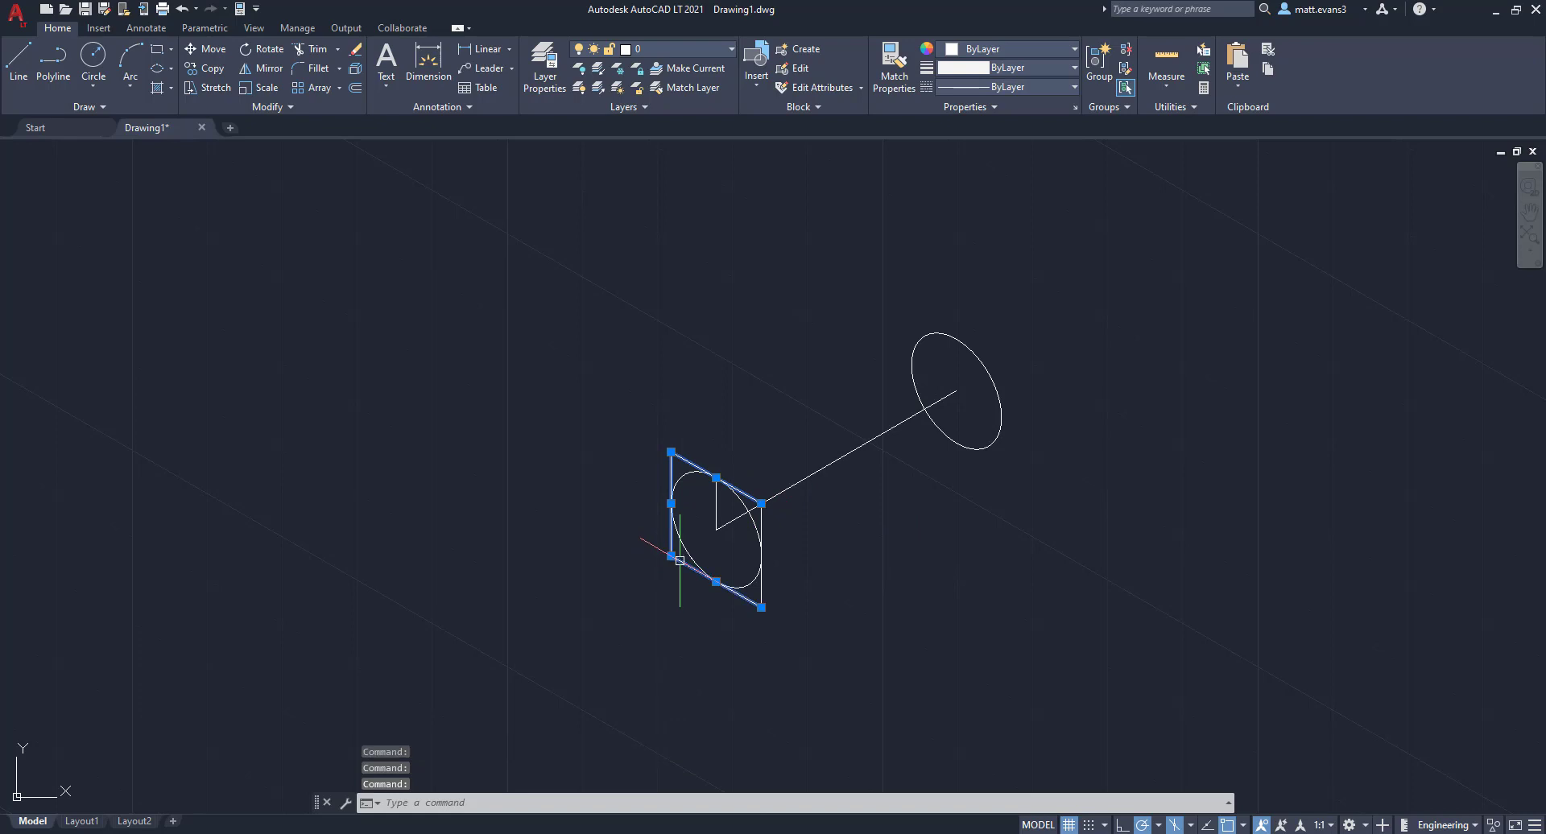
click(762, 588)
key(Delete)
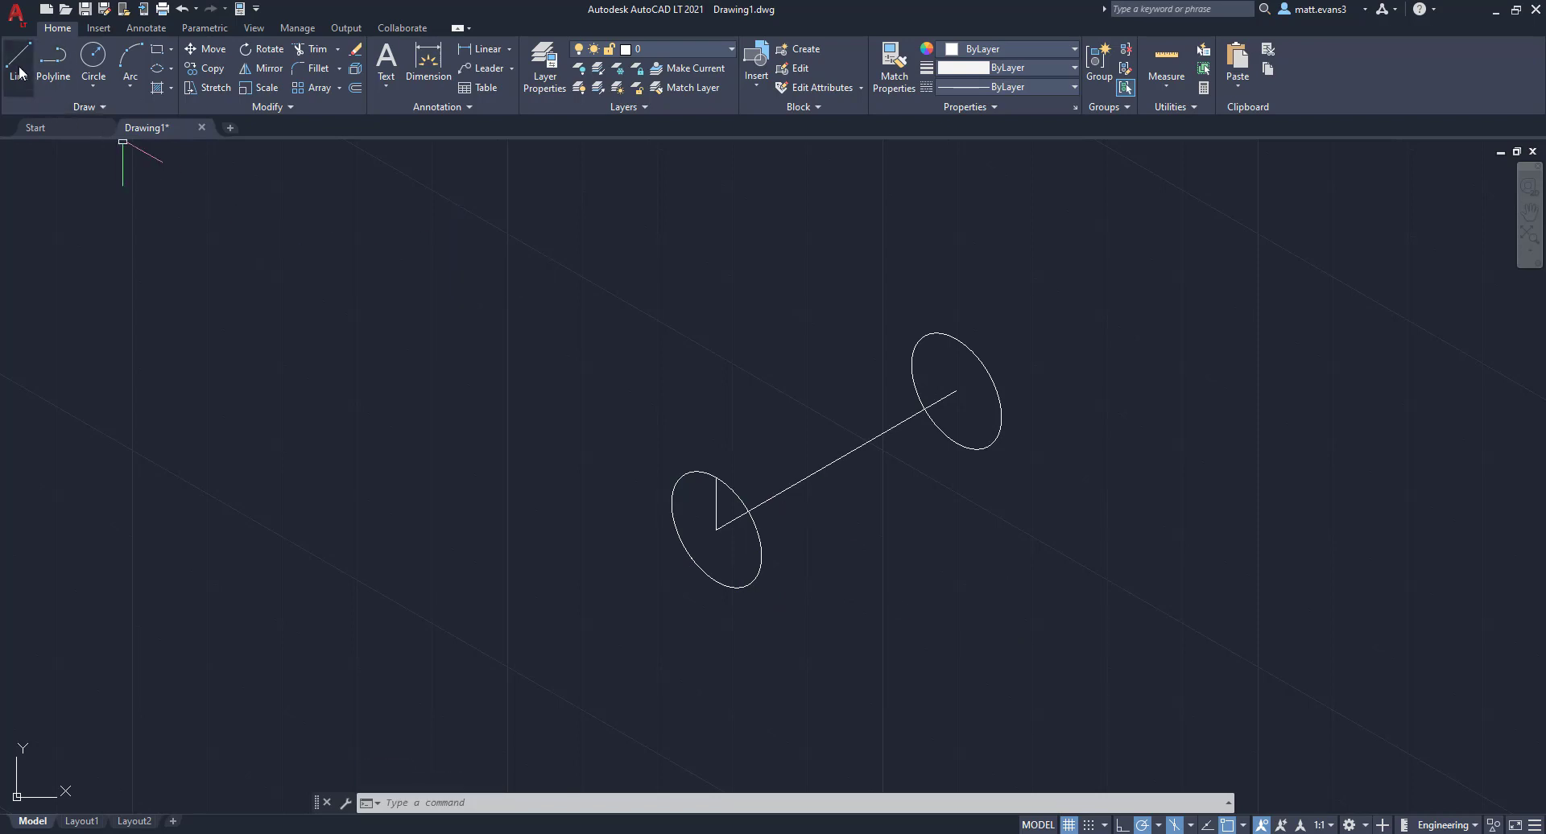
Draw two lines joining the upper and lower outer quadrants of the front isocircle to the matching quadrants of the rear one.
text(l)
key(Return)
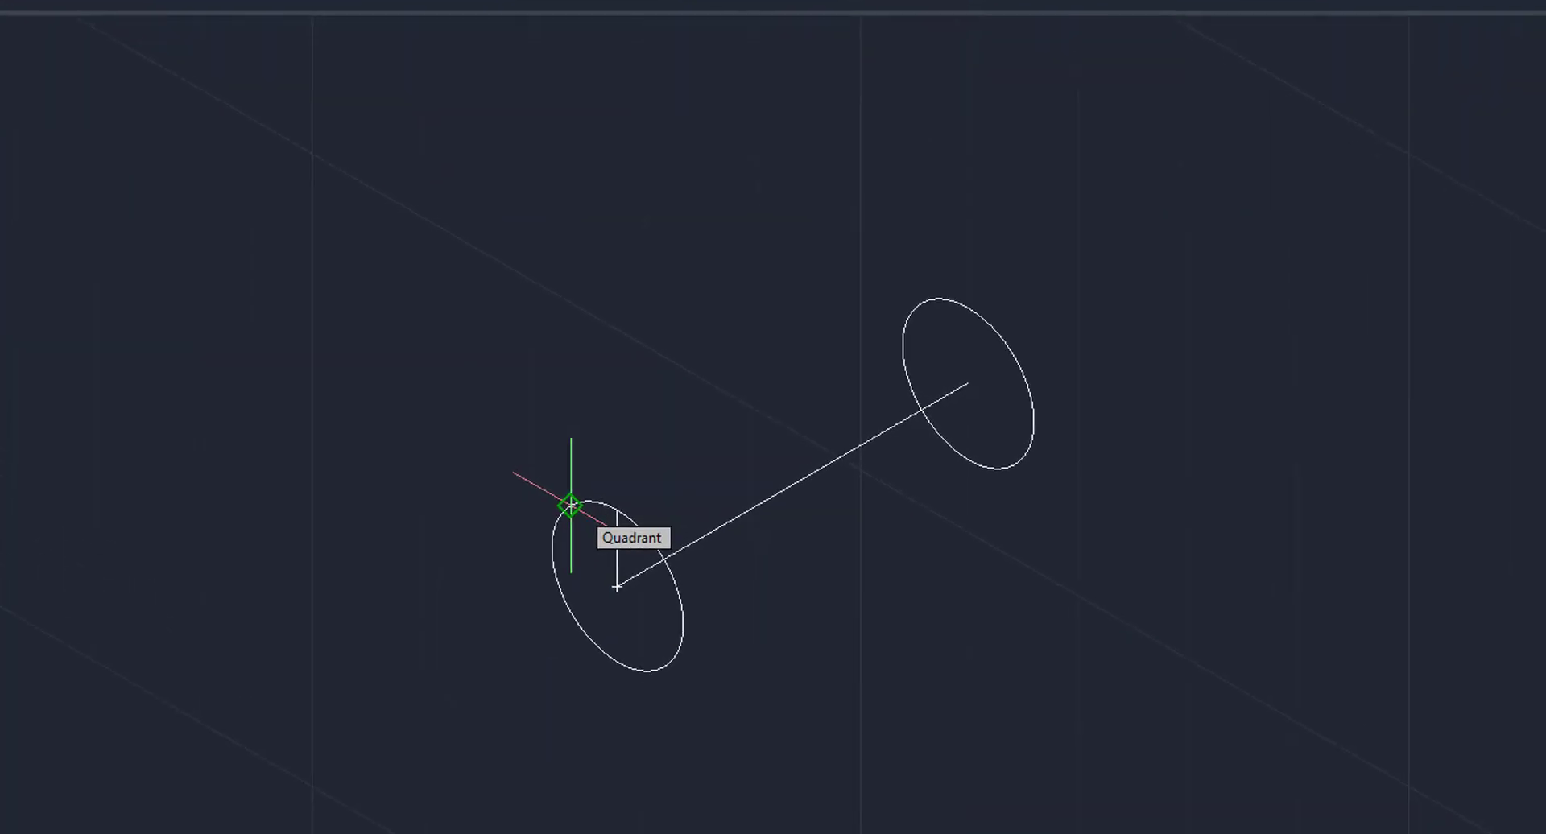
click(571, 506)
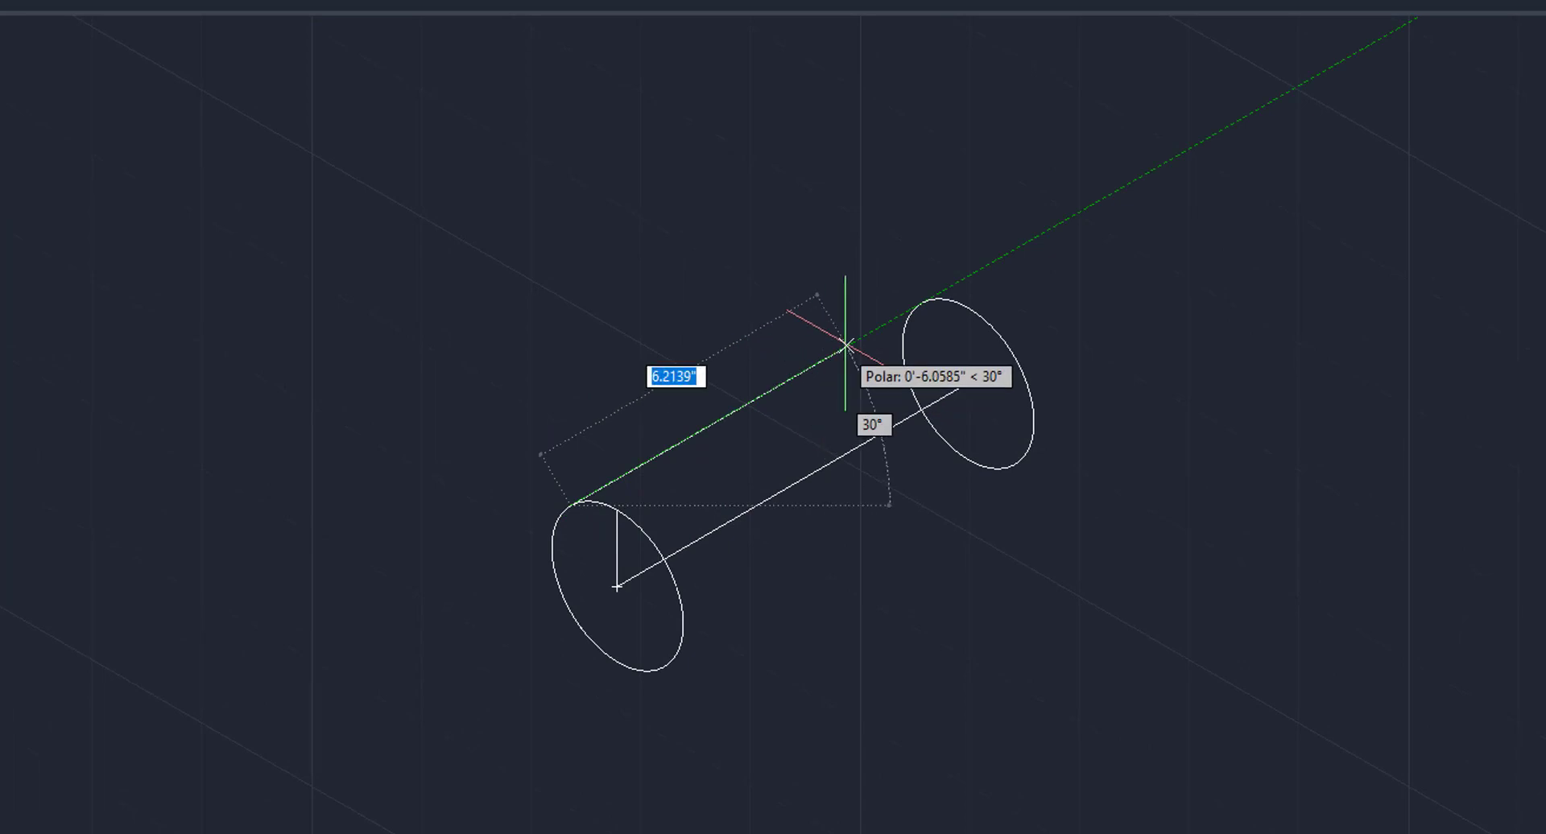
click(922, 303)
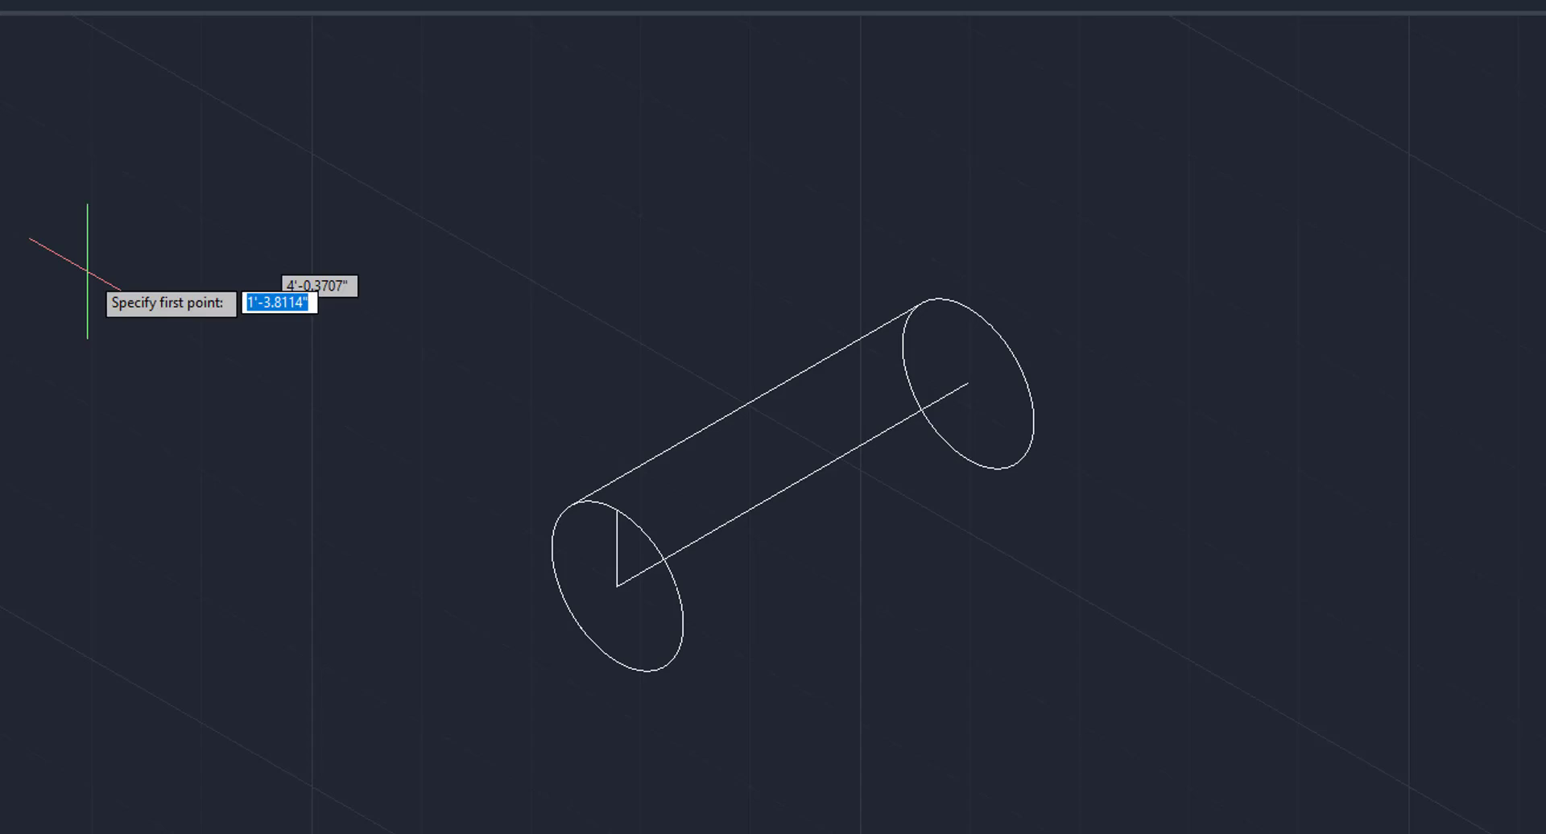
click(666, 664)
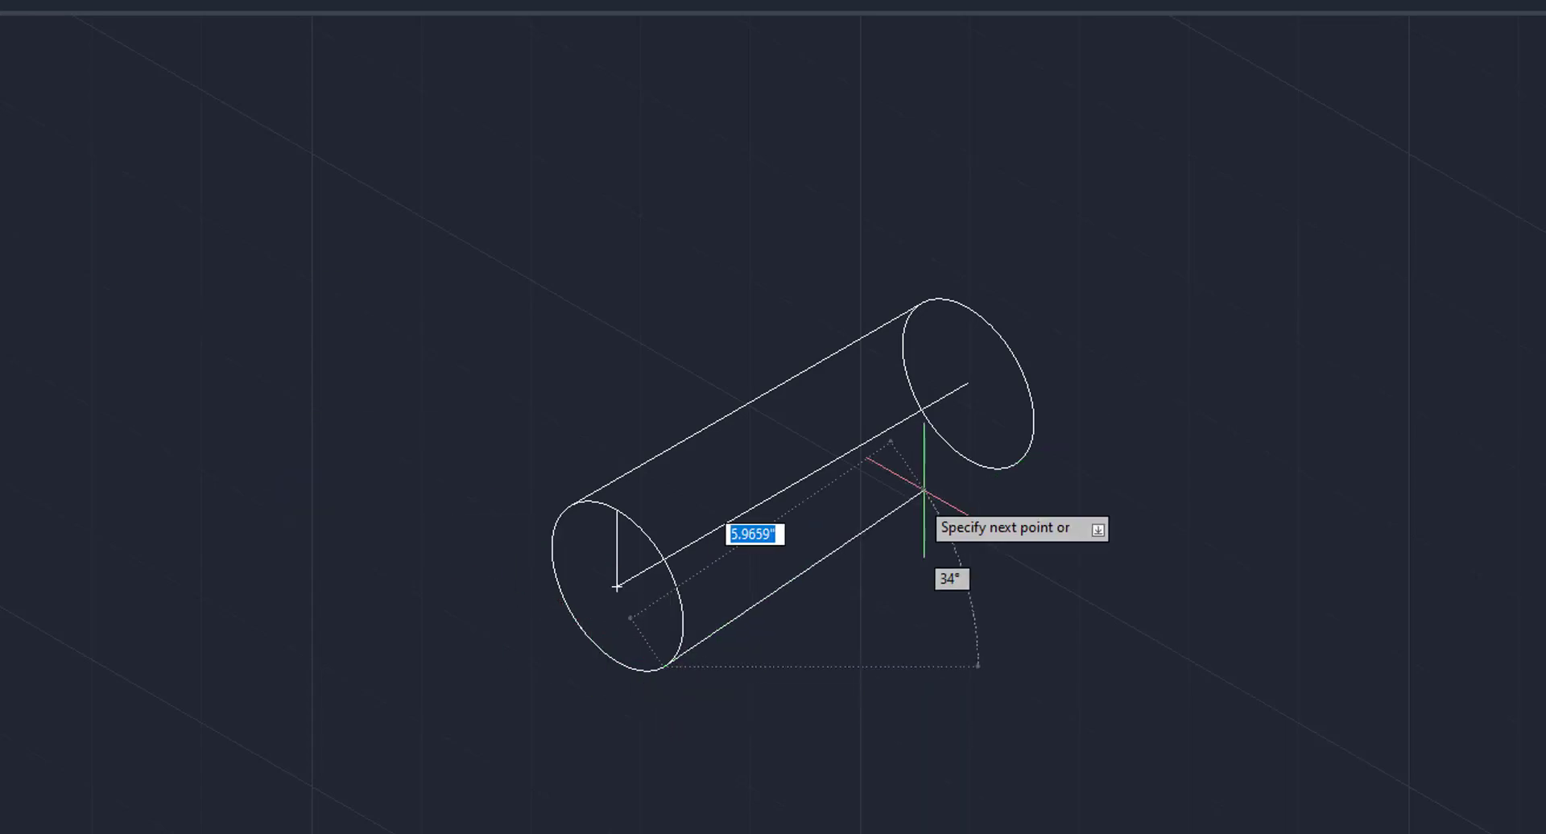
click(1014, 464)
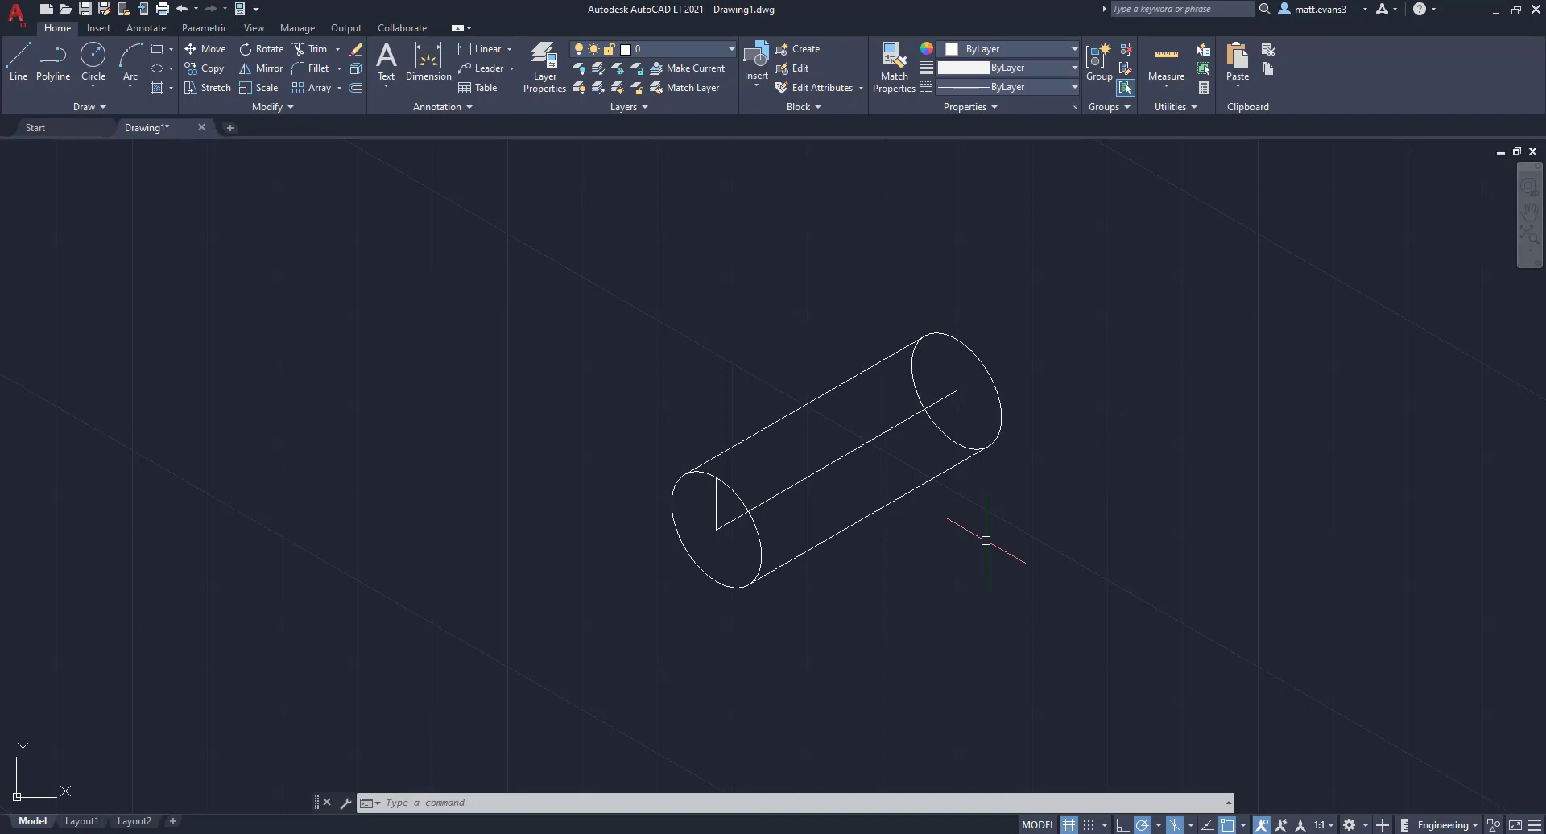
Trim away the axis line, the short vertical construction line and the hidden inner arc of the rear isocircle.
click(314, 50)
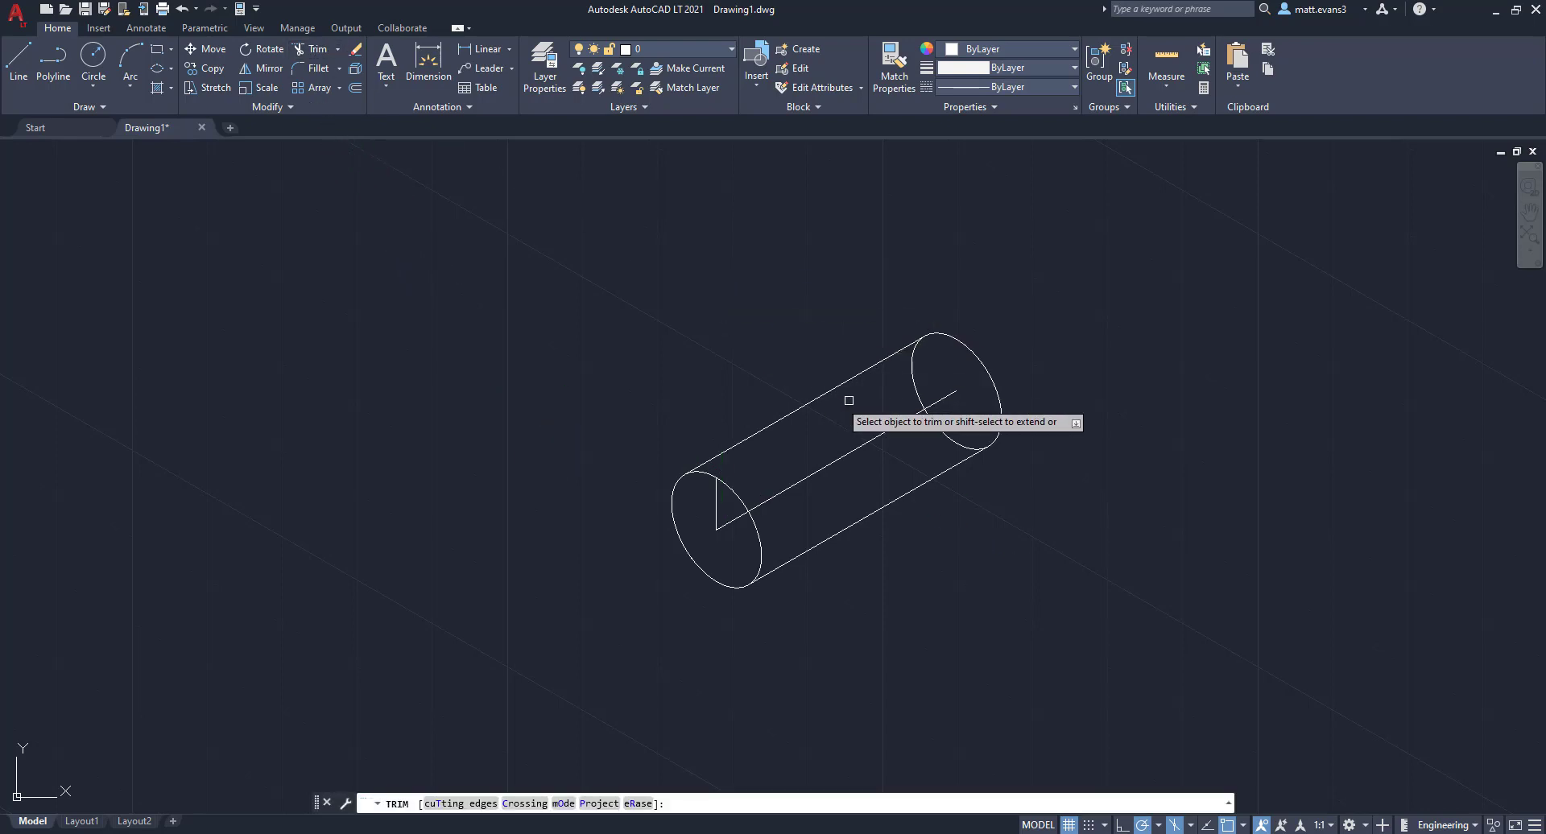
click(896, 427)
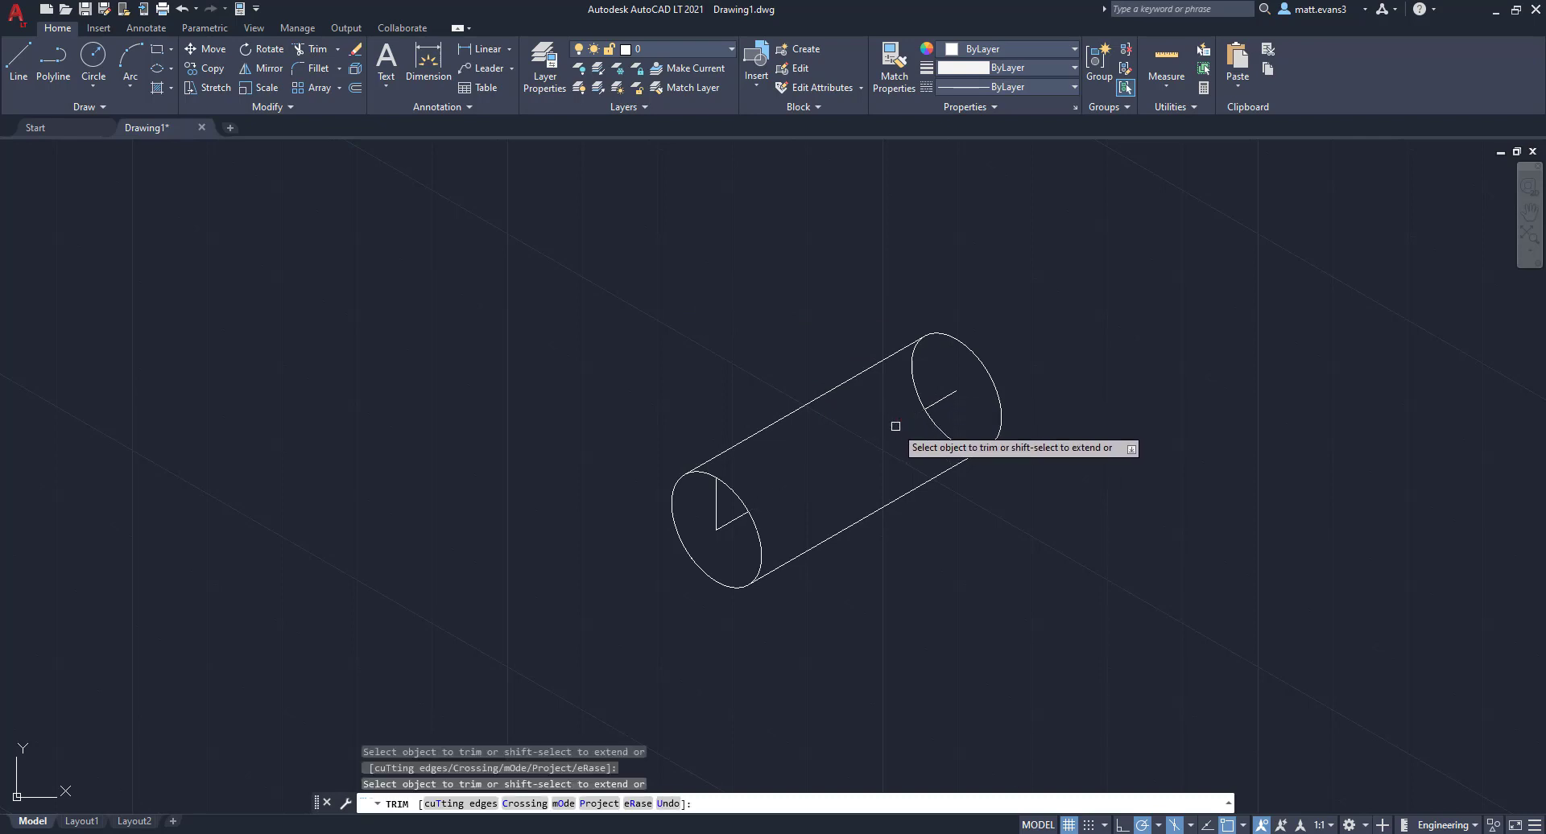
click(942, 401)
click(925, 401)
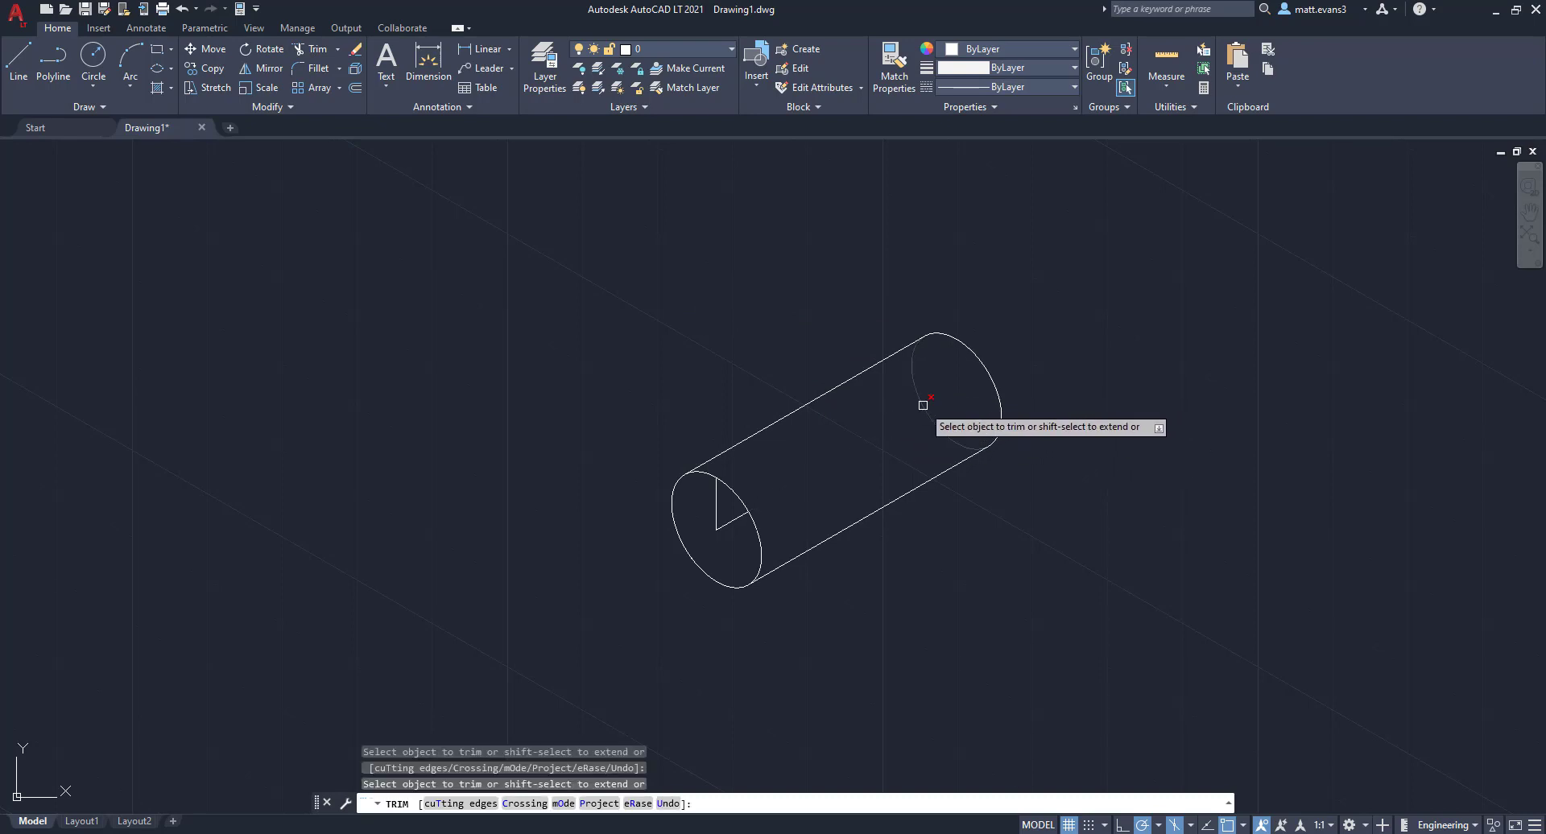
click(717, 509)
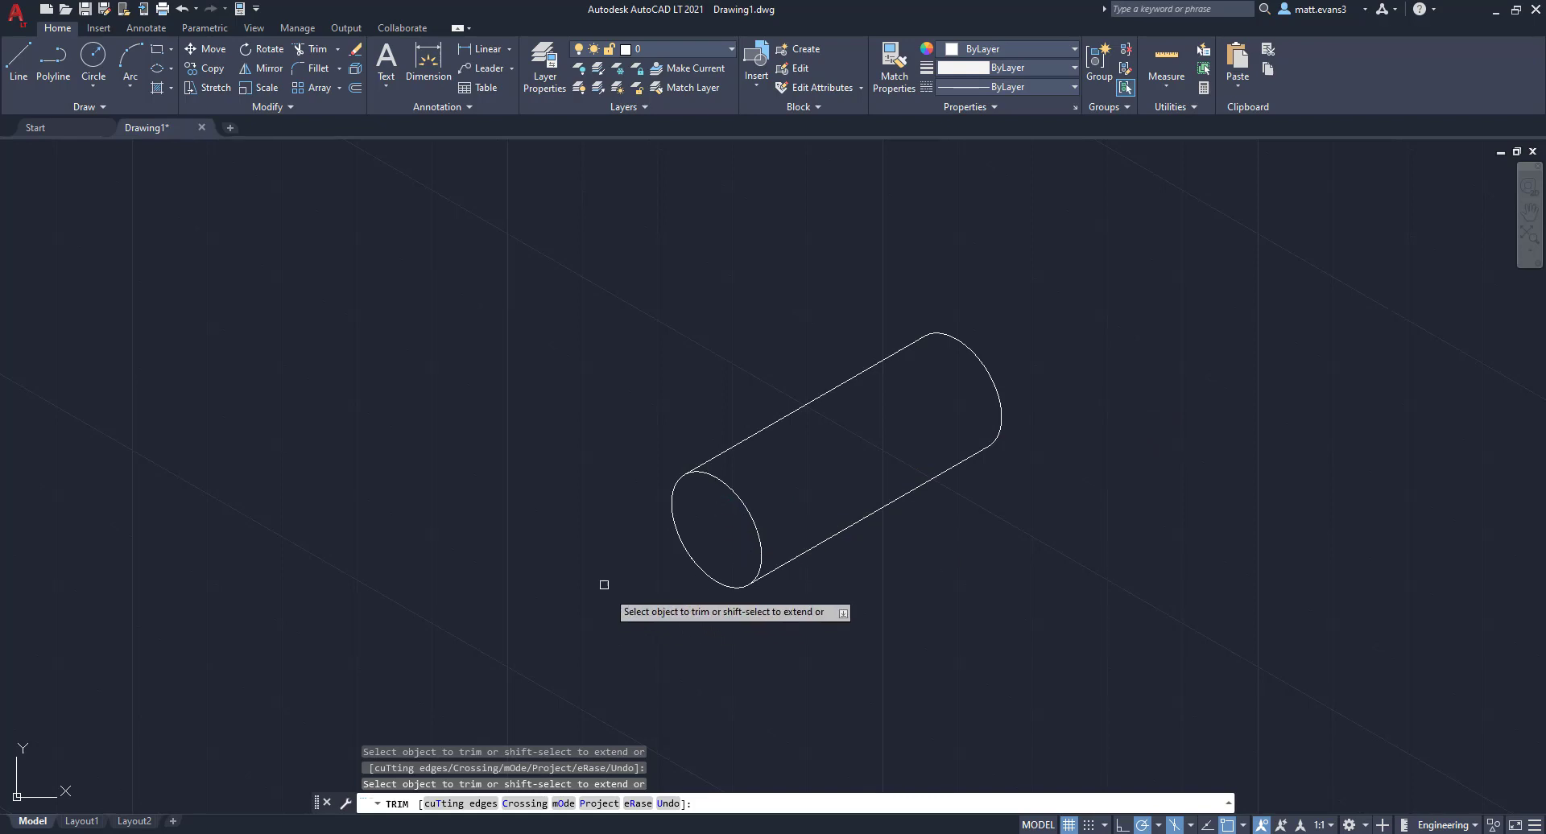
right_click(575, 573)
click(617, 602)
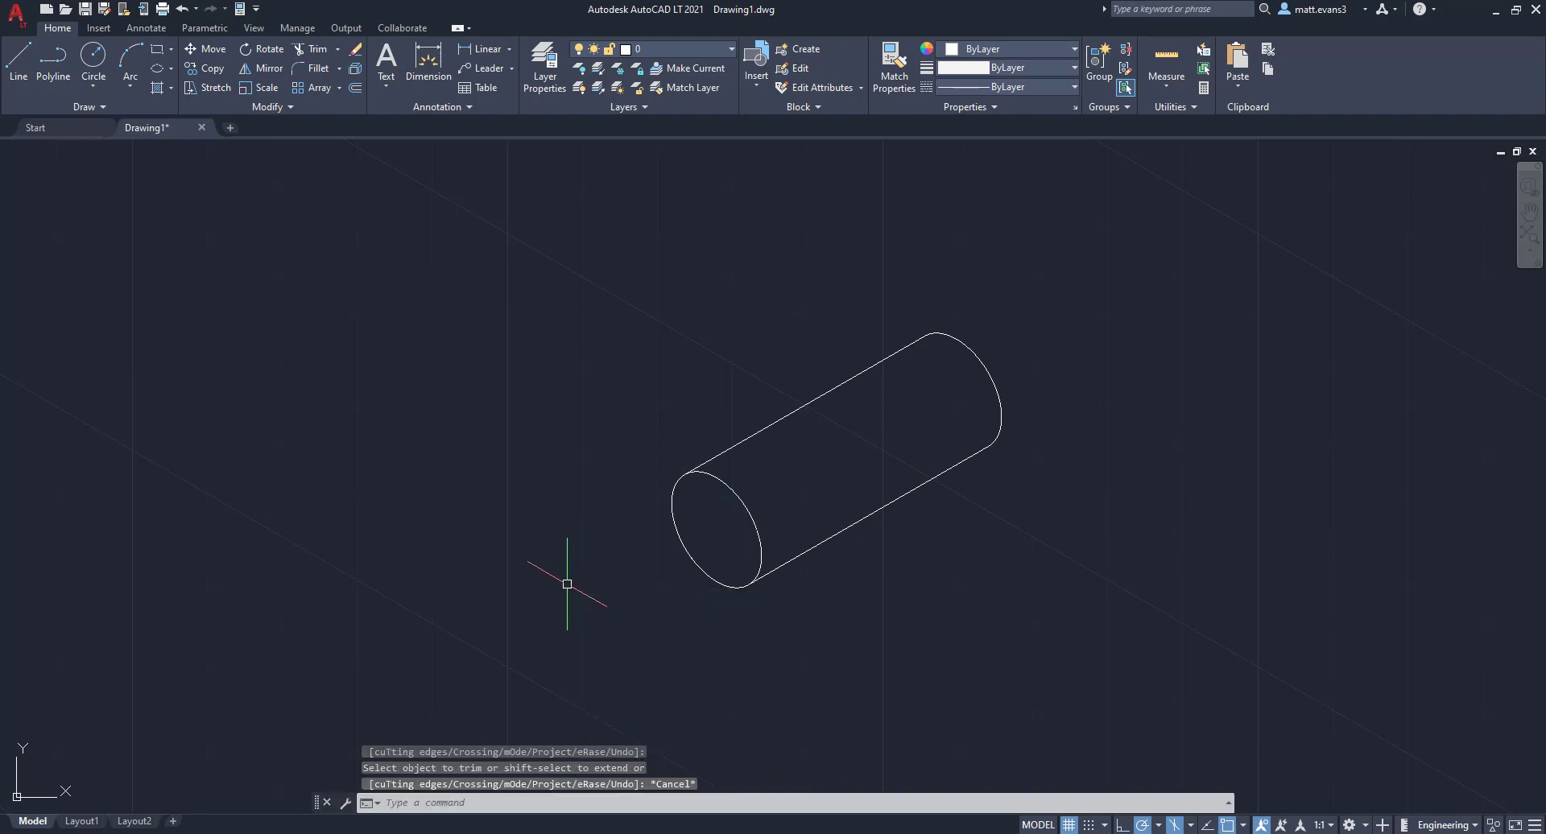